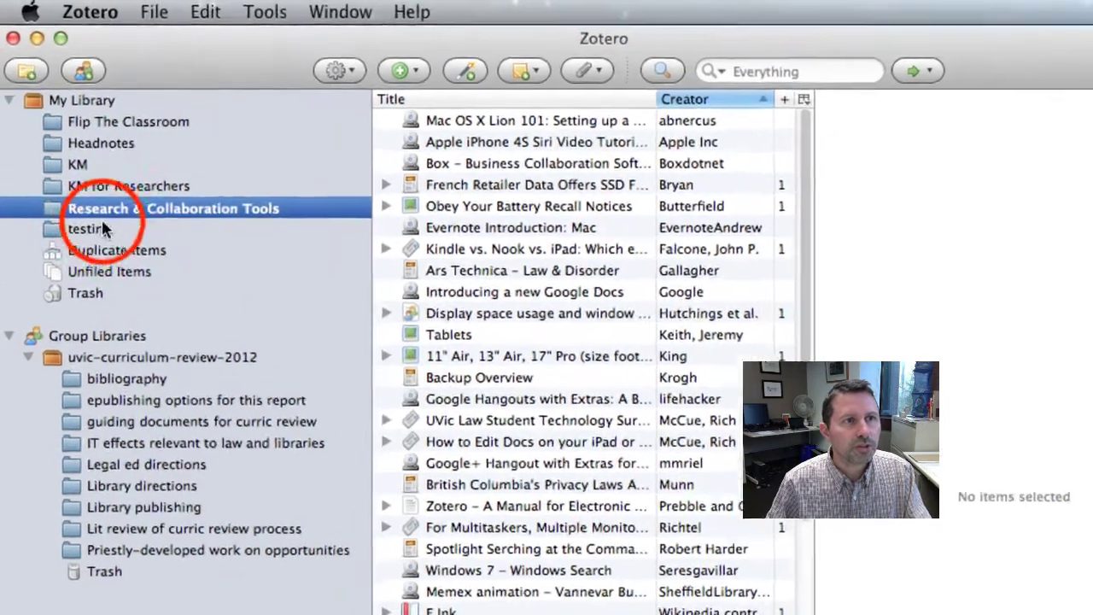
Step: Select the testing collection, switch to Chrome and run a full-text search for "polygamy bc" across all CanLII databases
click(92, 206)
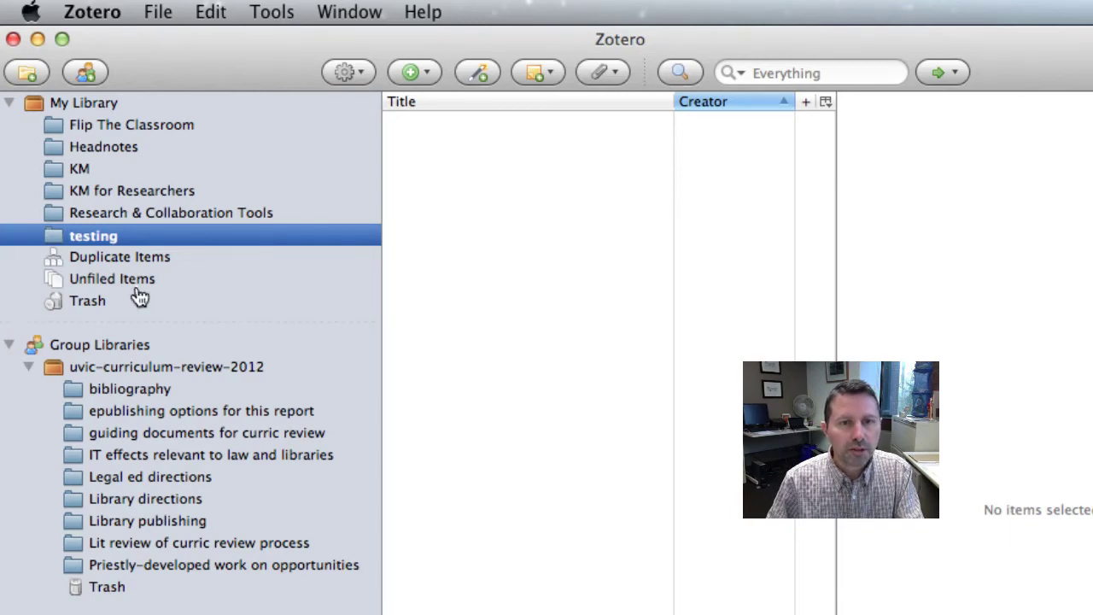
key(super+Tab)
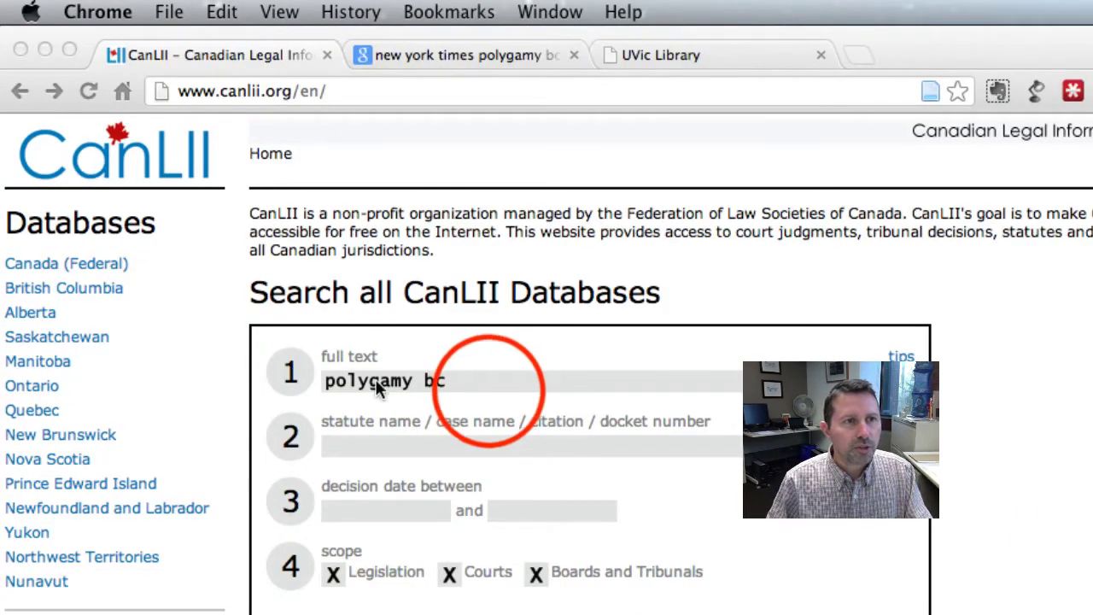
click(486, 386)
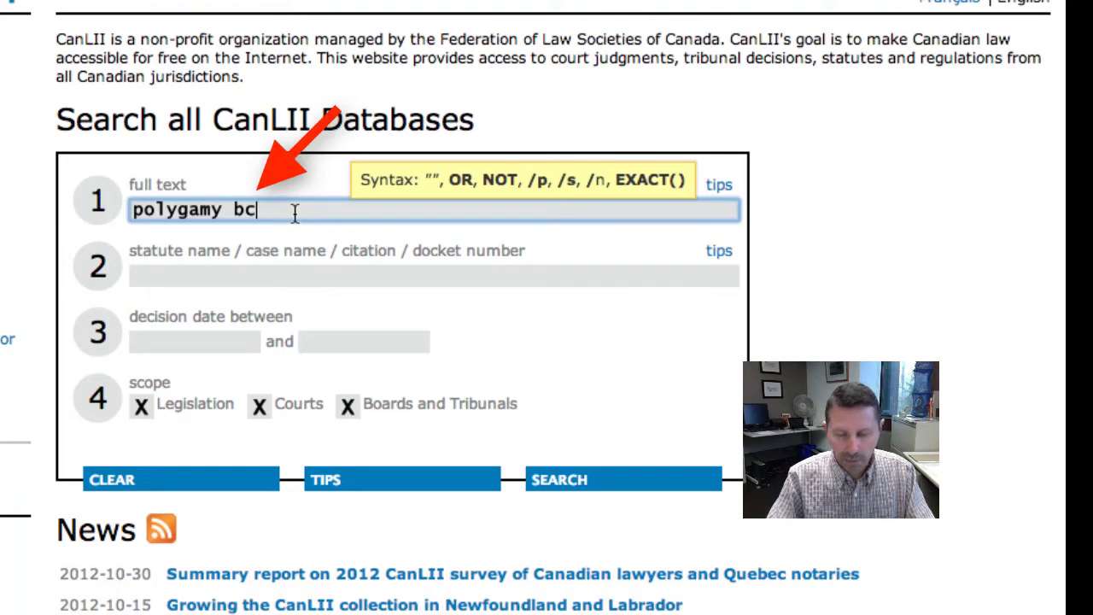
click(551, 481)
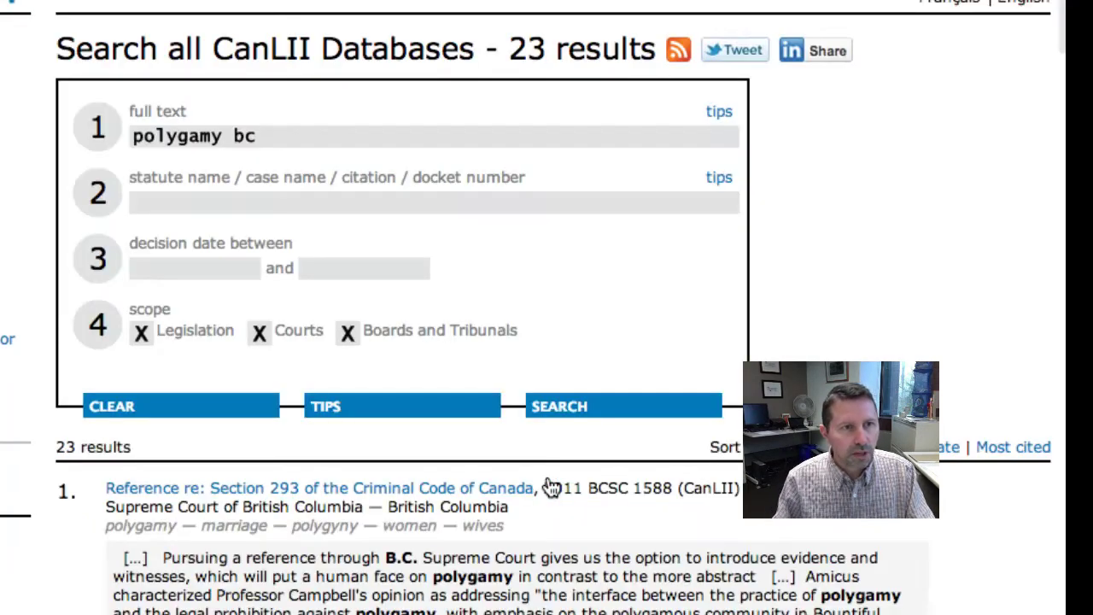
Step: Open the 2009 BCSC 1299 decision from the CanLII results and save it to Zotero
scroll(588, 515, down, 5)
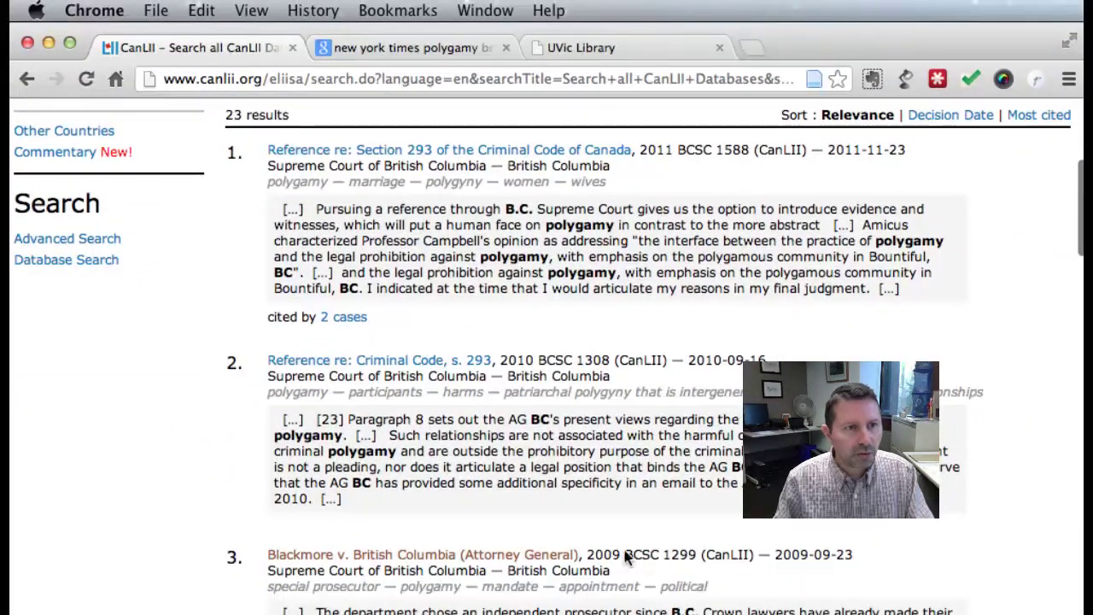
click(457, 560)
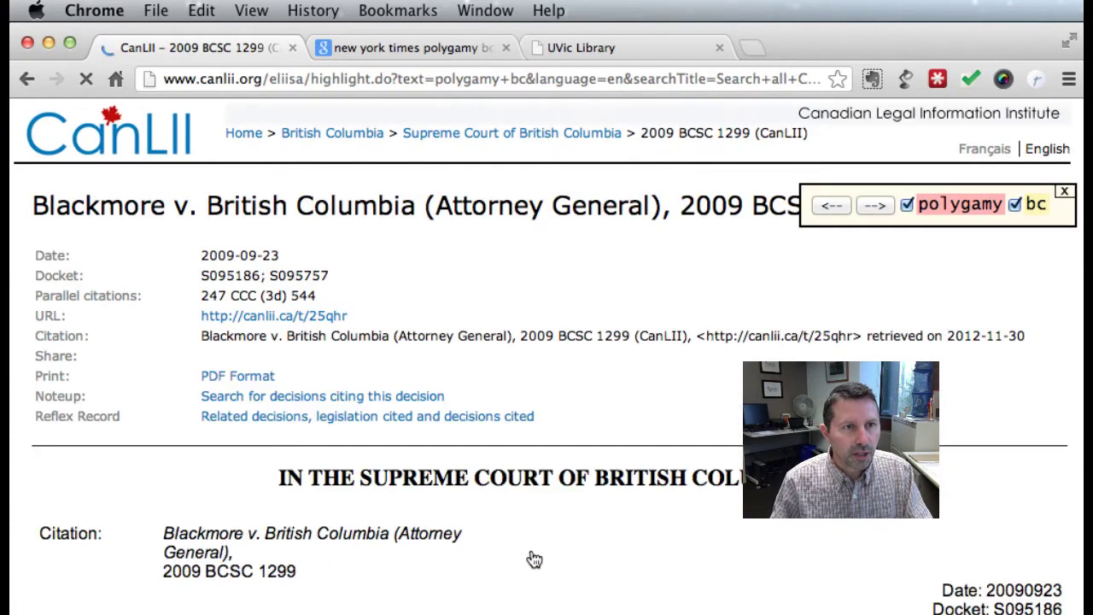
scroll(730, 563, down, 5)
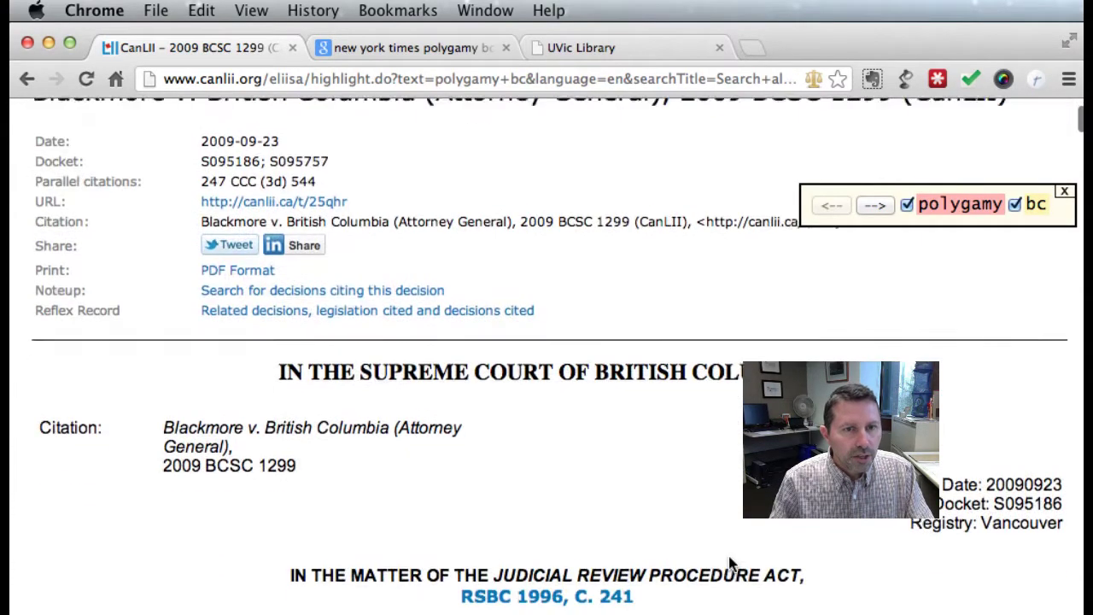
scroll(730, 563, up, 3)
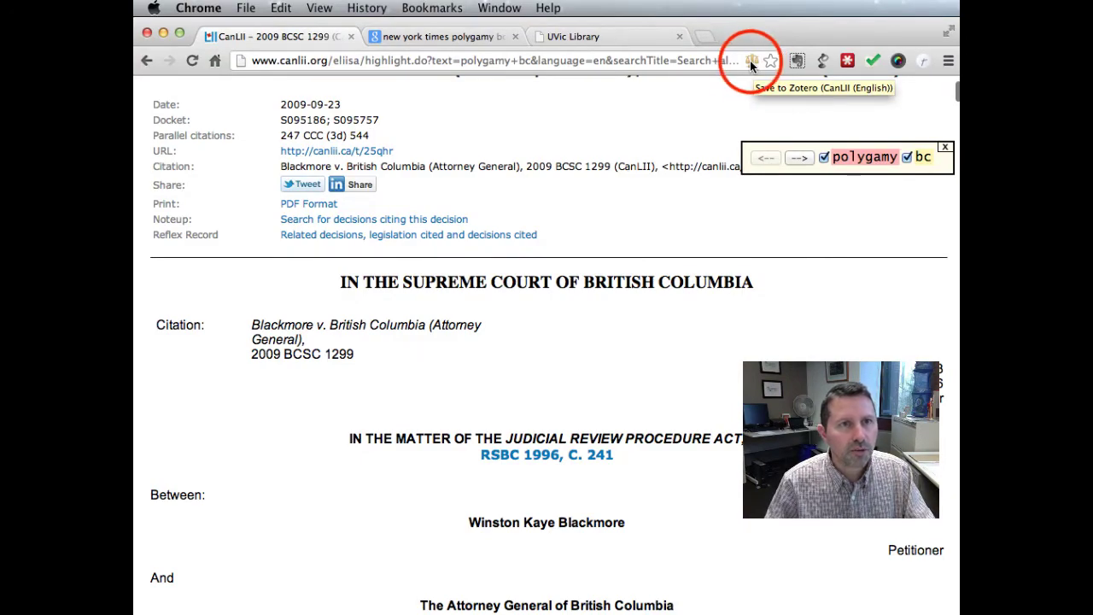
click(750, 61)
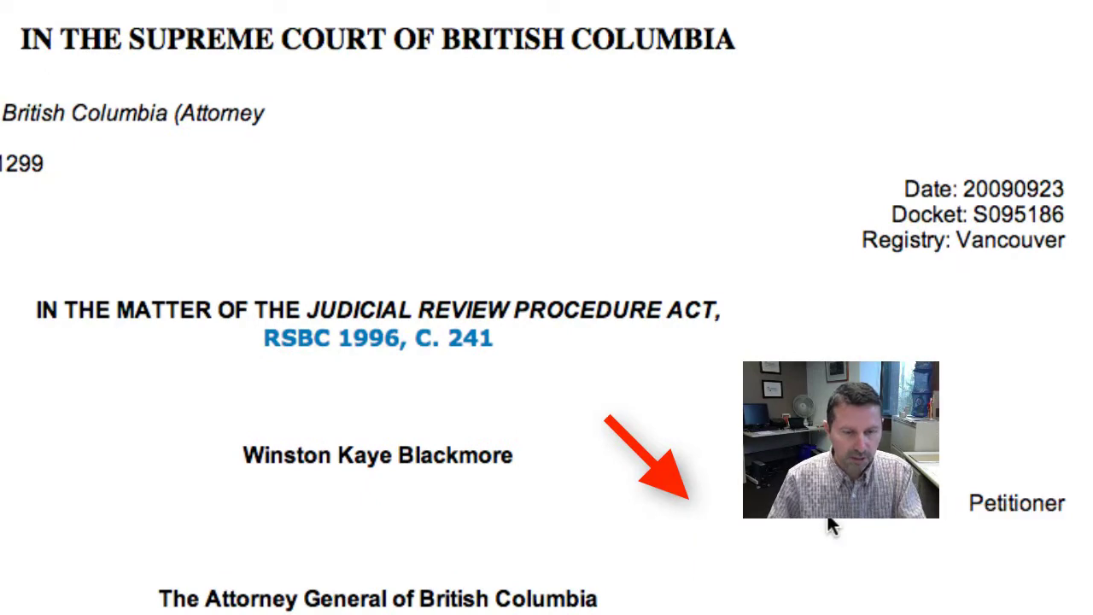
Step: Switch to Zotero and examine the attachments of the saved court case in the testing collection
key(super+Tab)
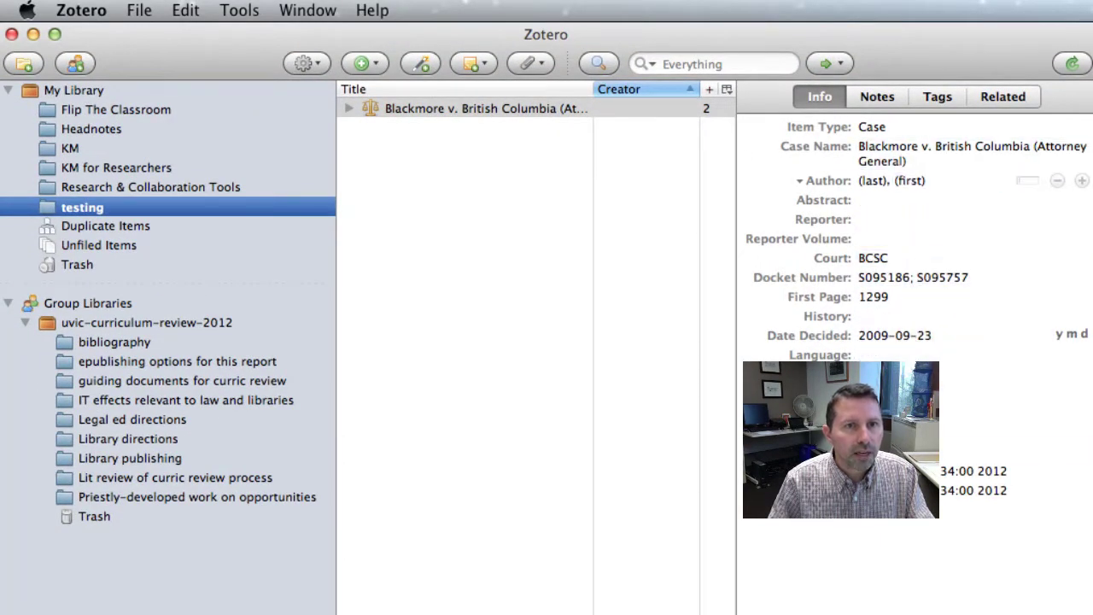
click(350, 115)
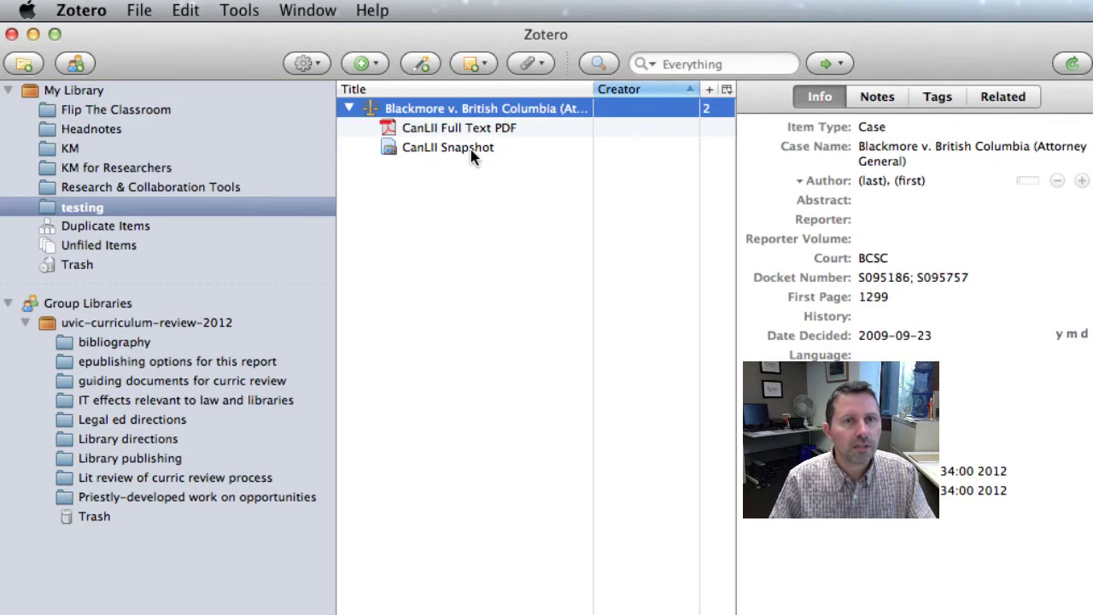
click(349, 108)
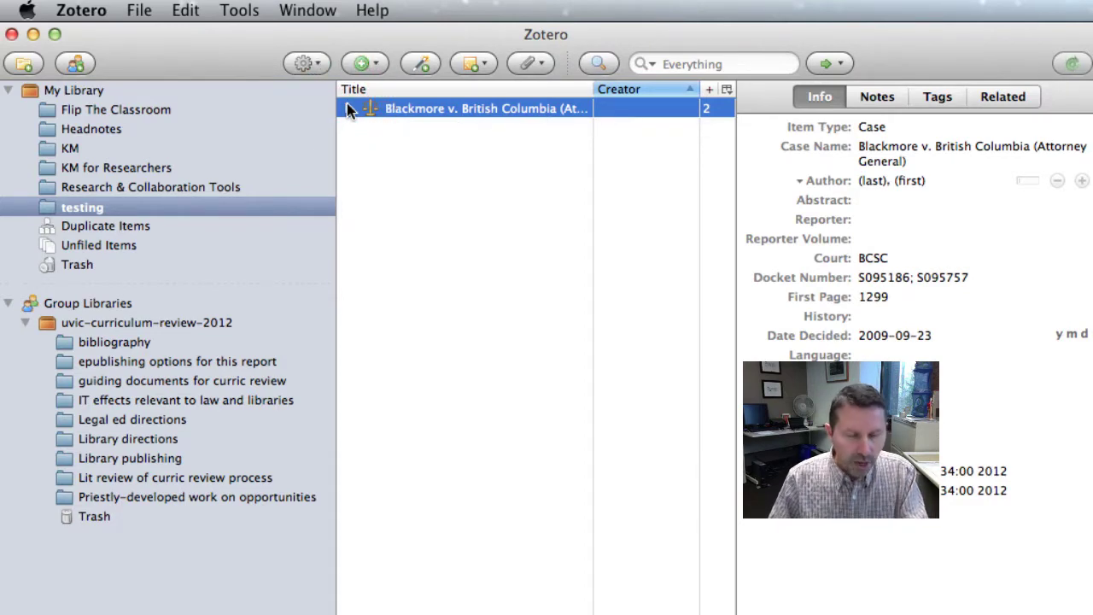
Step: Switch to Chrome and search Google for "new york times polygamy bc"
key(super+Tab)
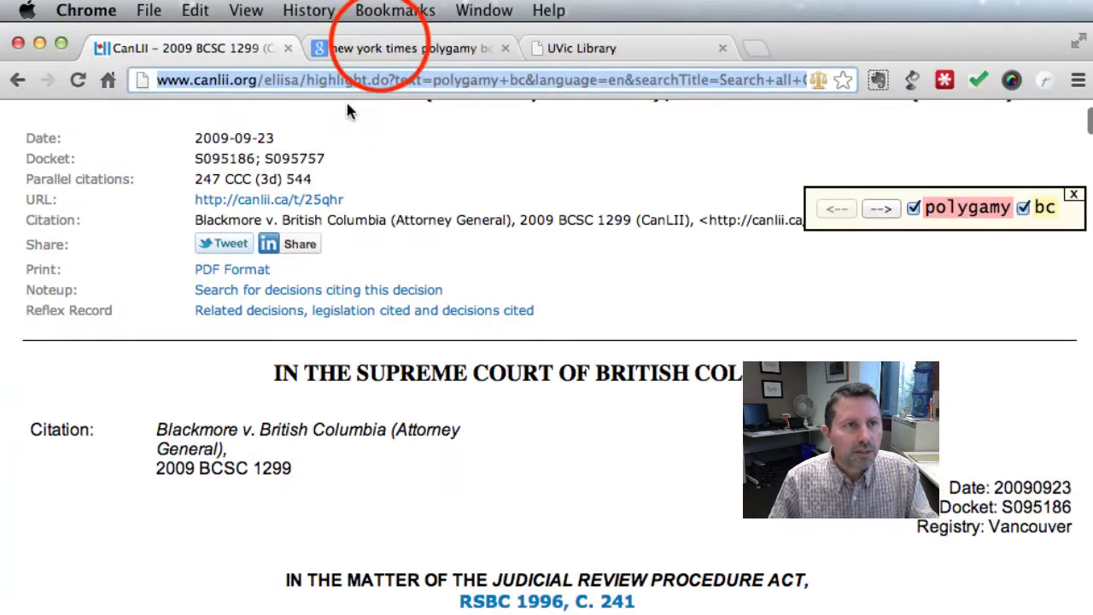
click(383, 49)
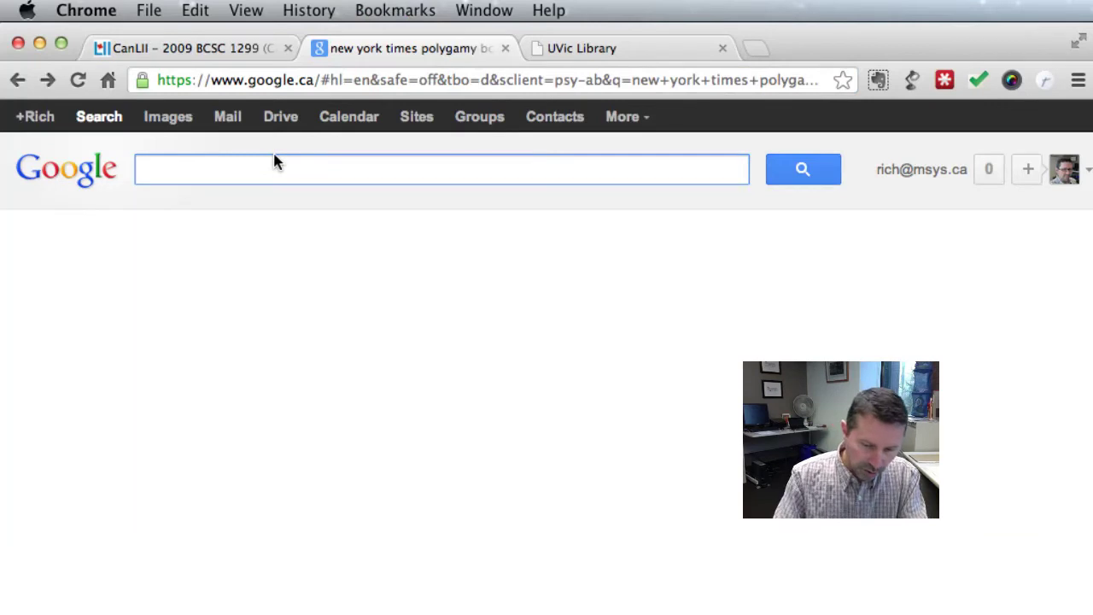
text(new yortime)
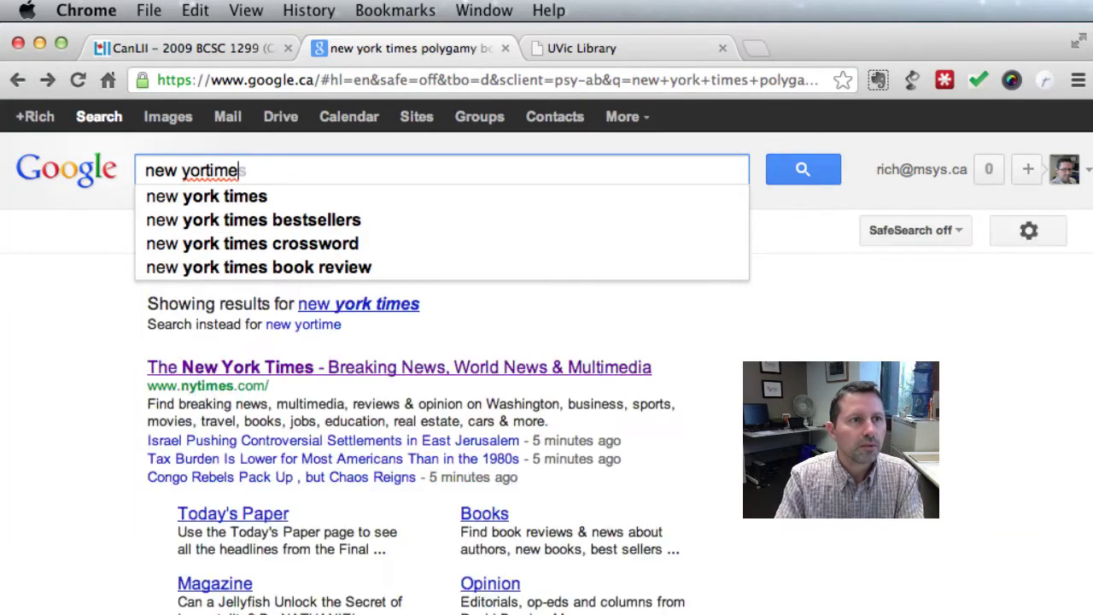
key(BackSpace)
key(BackSpace)
key(BackSpace)
key(BackSpace)
key(BackSpace)
text(rk times )
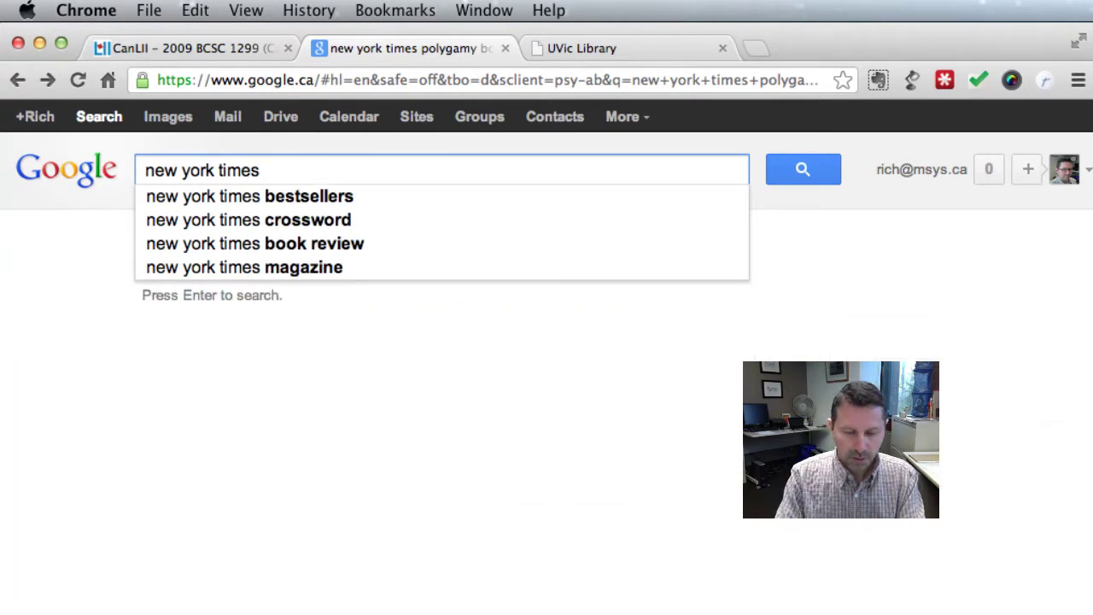
text(polygamy)
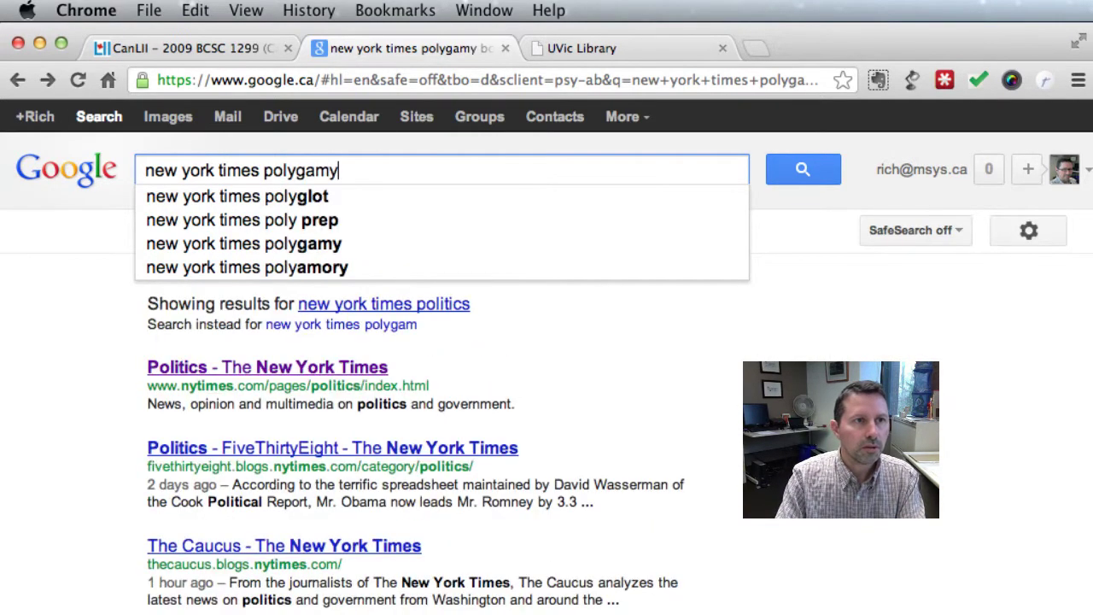
text( bc)
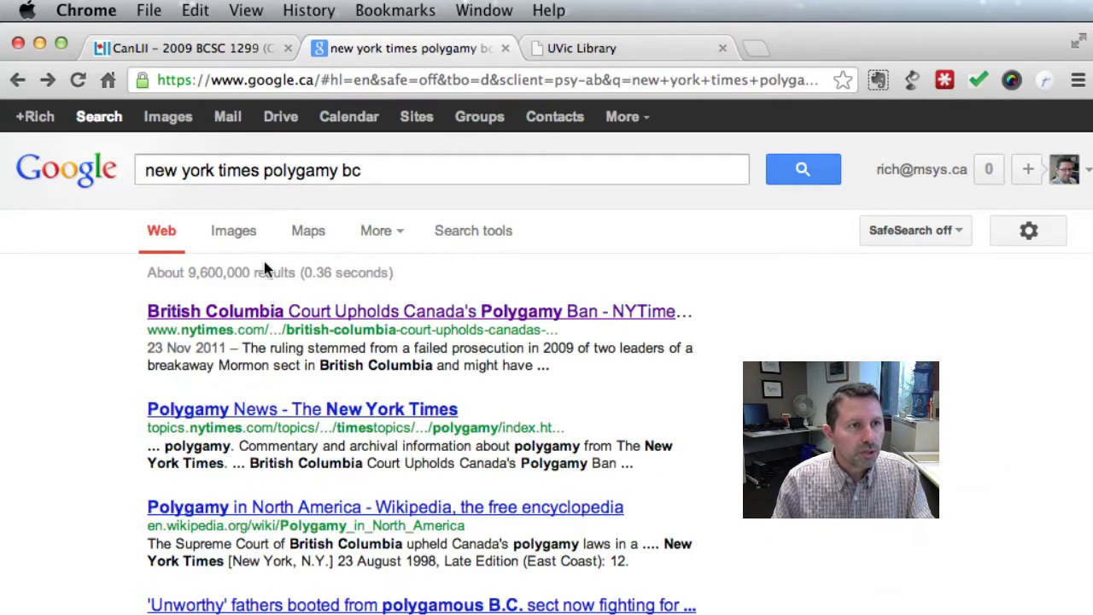
Step: Save the New York Times article on British Columbia's court upholding the polygamy ban to Zotero and check its attachment there
click(299, 312)
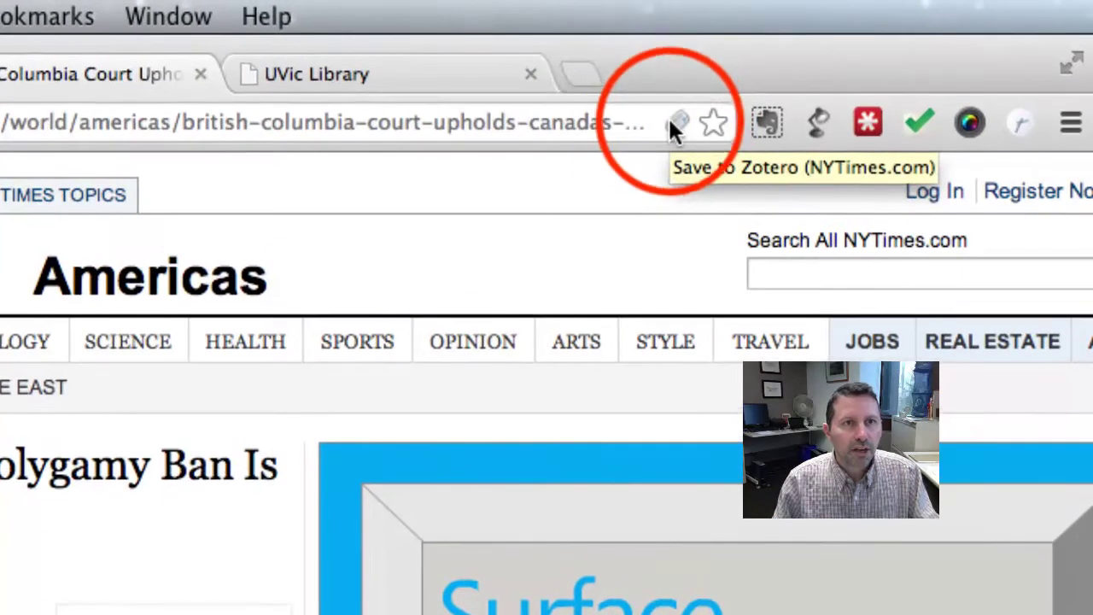
click(668, 116)
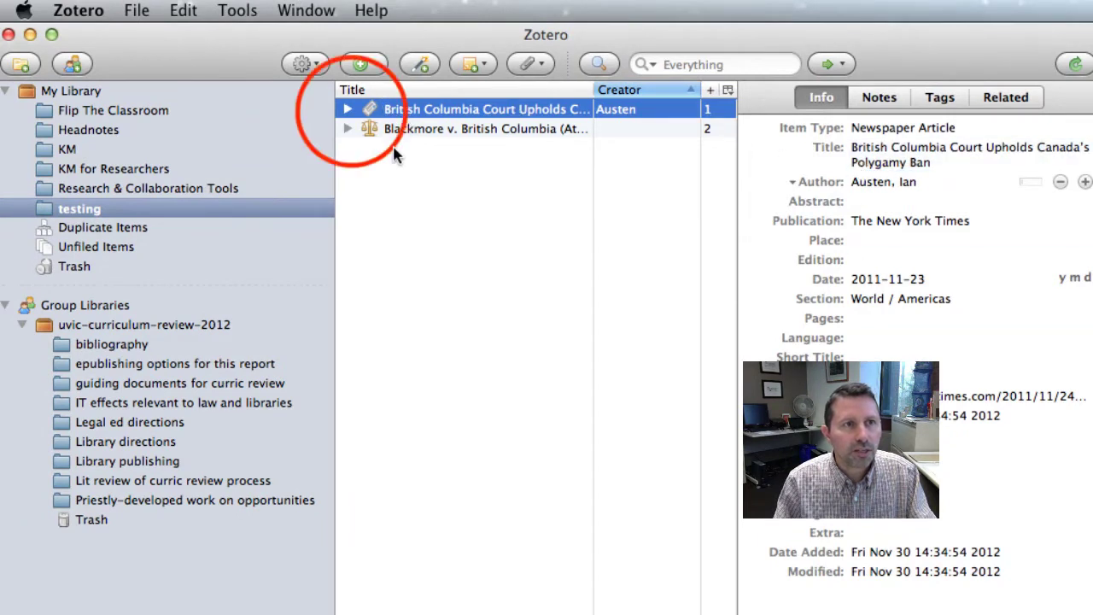
click(349, 109)
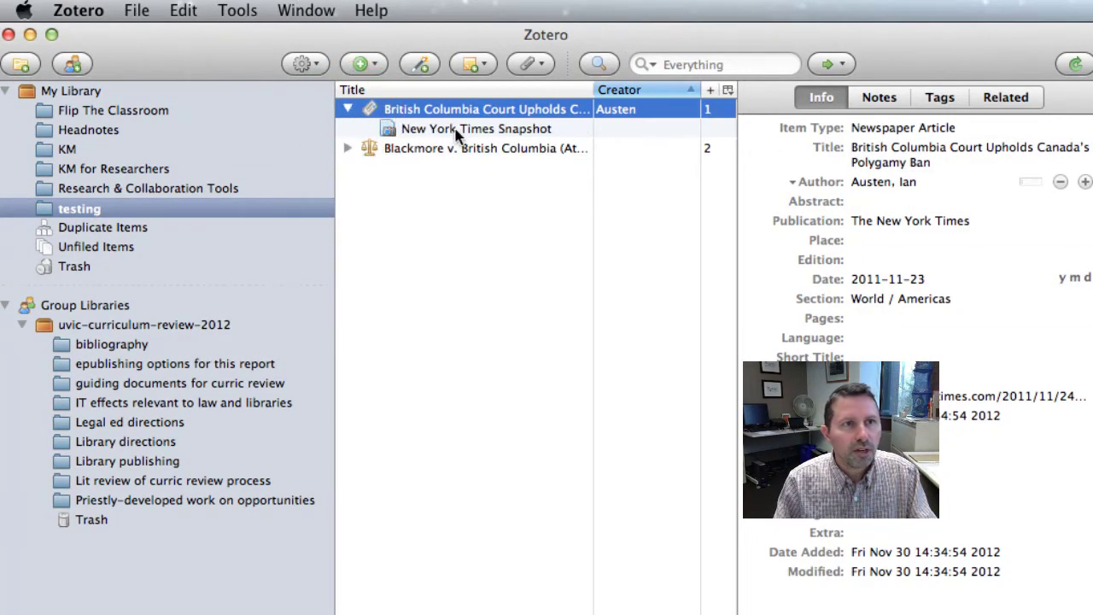
click(348, 109)
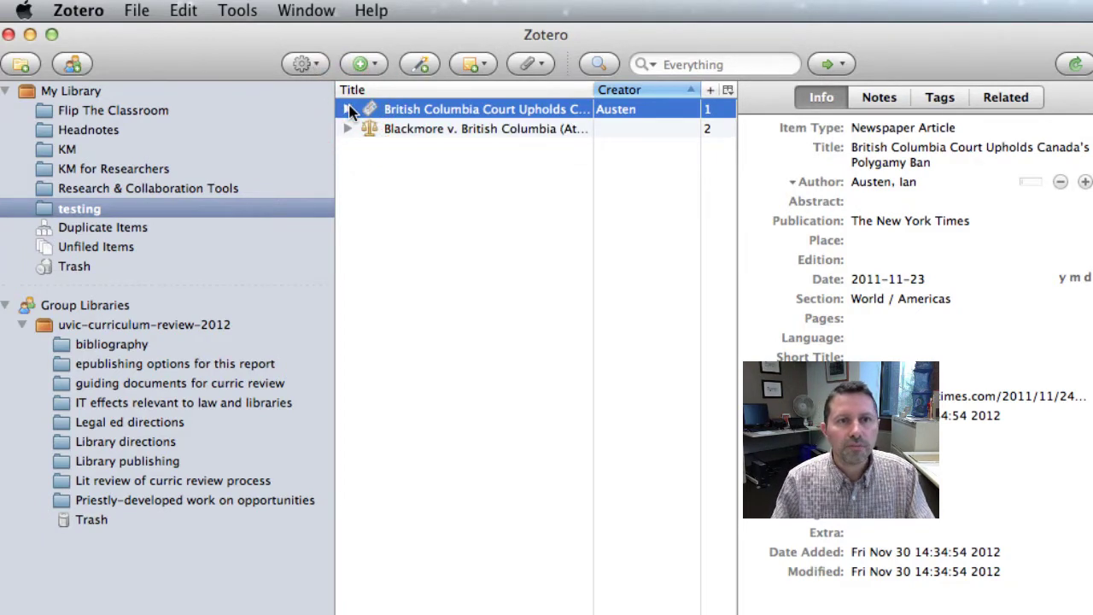
Step: Switch to Chrome, search the UVic Libraries' Summon for "polygamy bc" and limit the results to Book / eBook
double_click(350, 110)
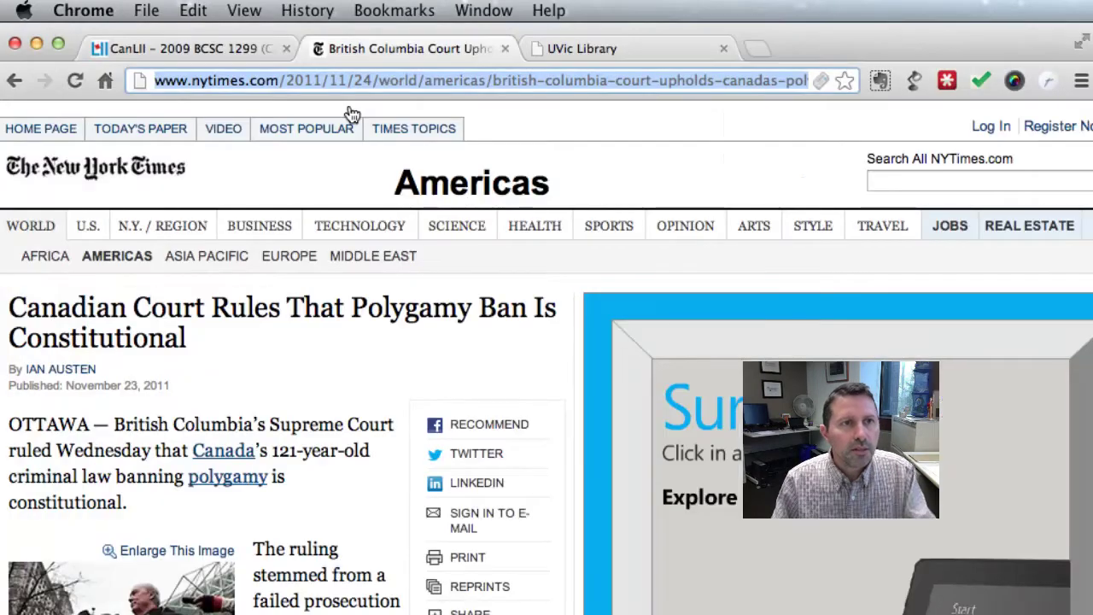
click(584, 49)
click(255, 340)
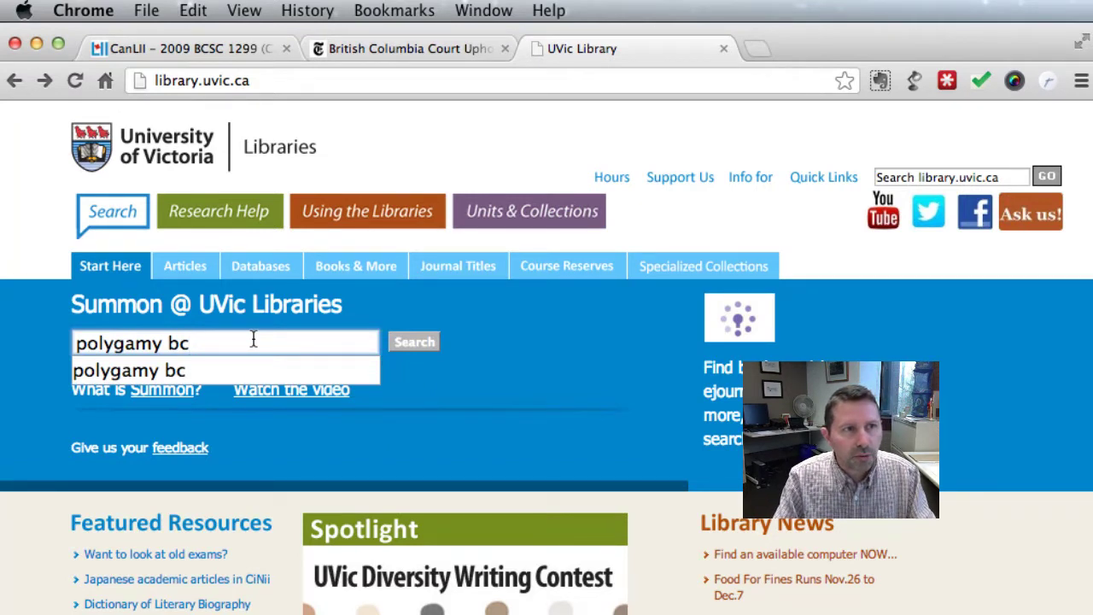
key(Return)
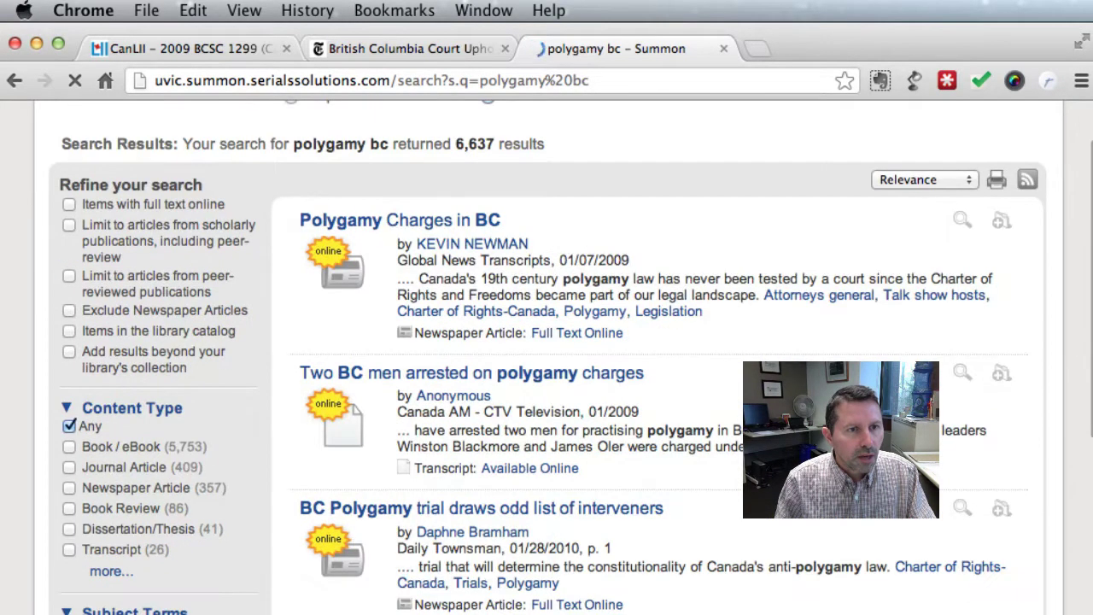
scroll(547, 358, down, 2)
click(69, 446)
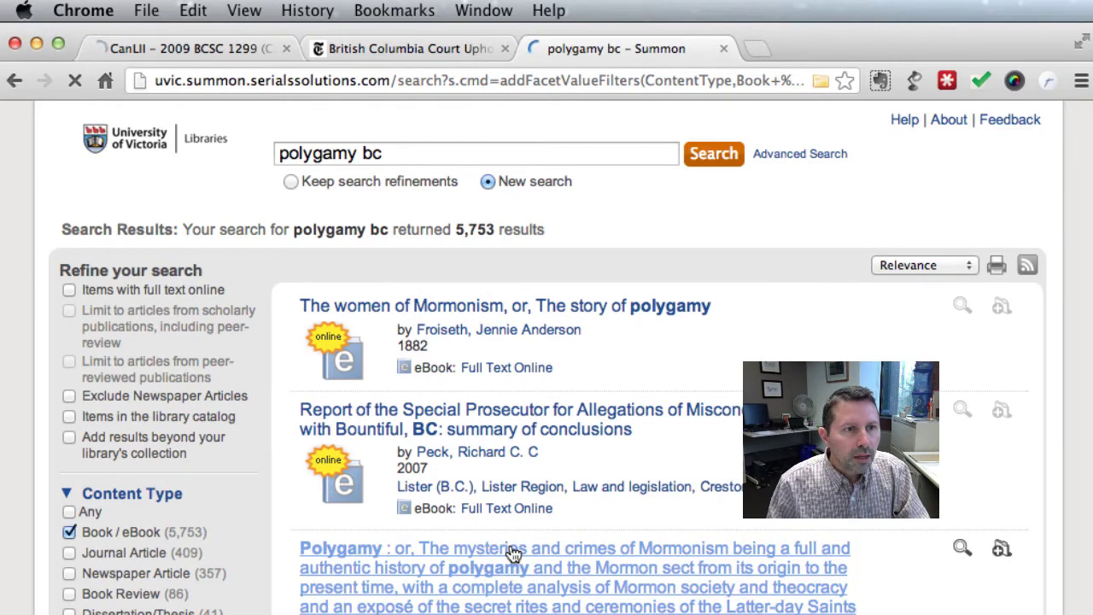
Step: Save "The women of Mormonism", "Polygamy : or, The mysteries and crimes of Mormonism" and "Sister wife" from the Summon results to Zotero
mouse_move(512, 548)
scroll(570, 357, down, 2)
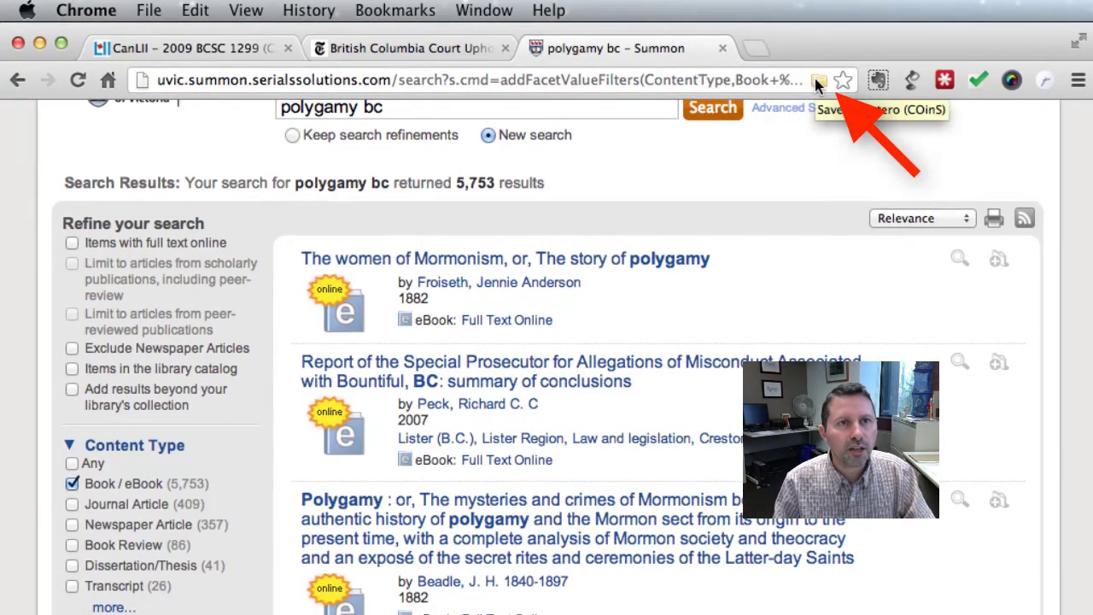
click(815, 79)
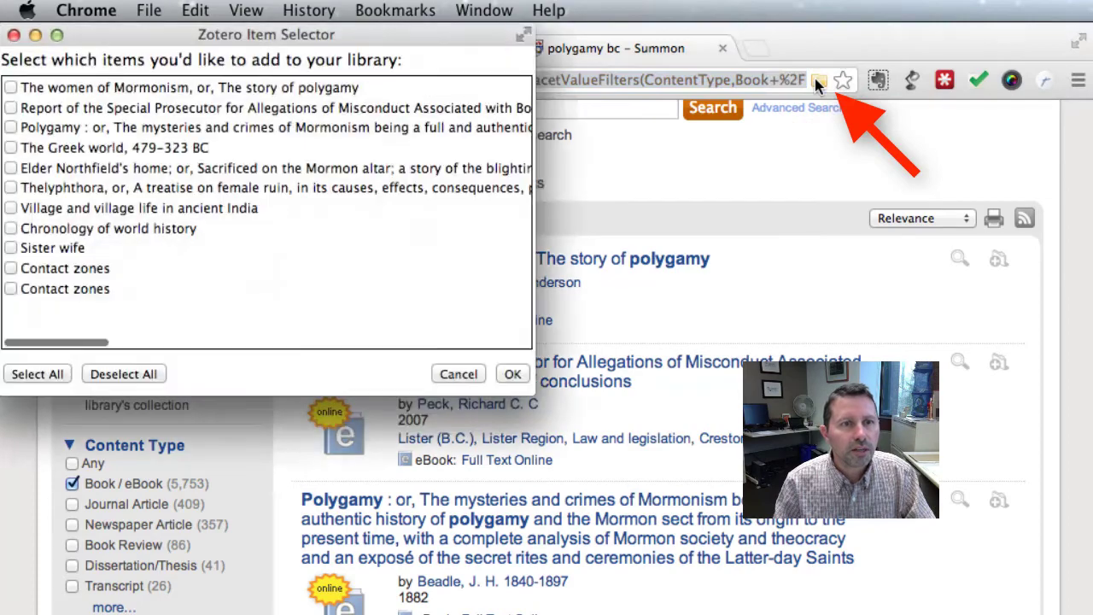
drag(205, 27, 393, 172)
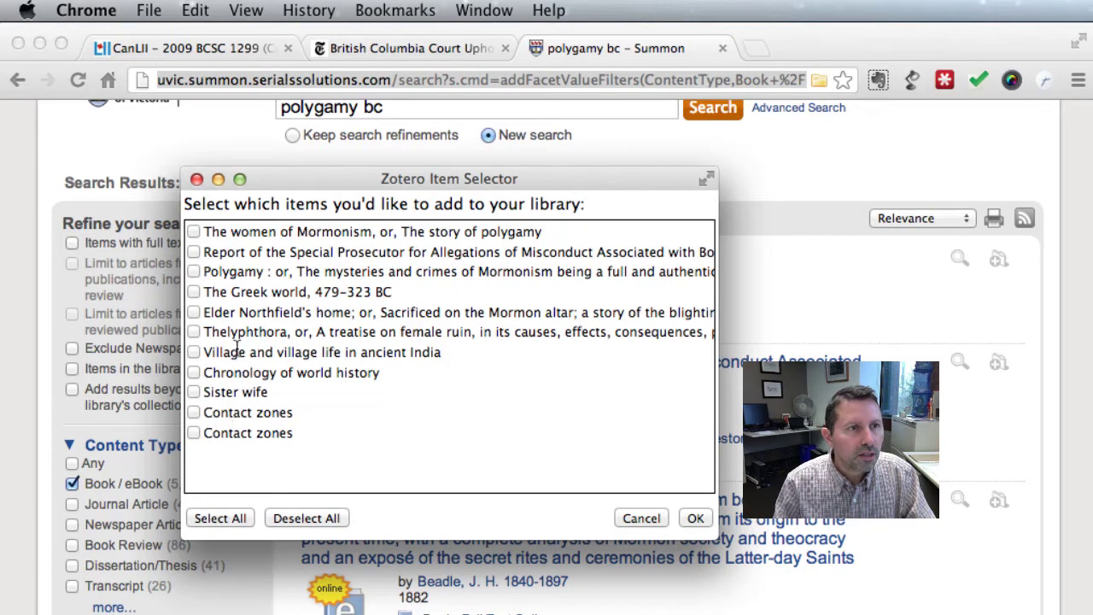
click(195, 392)
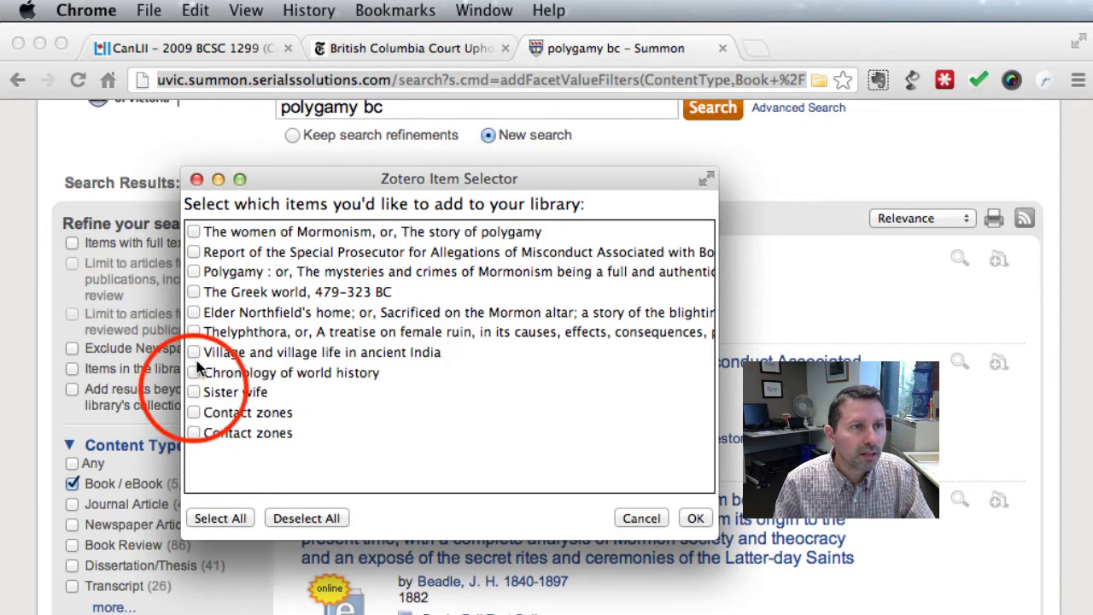
click(191, 272)
click(193, 230)
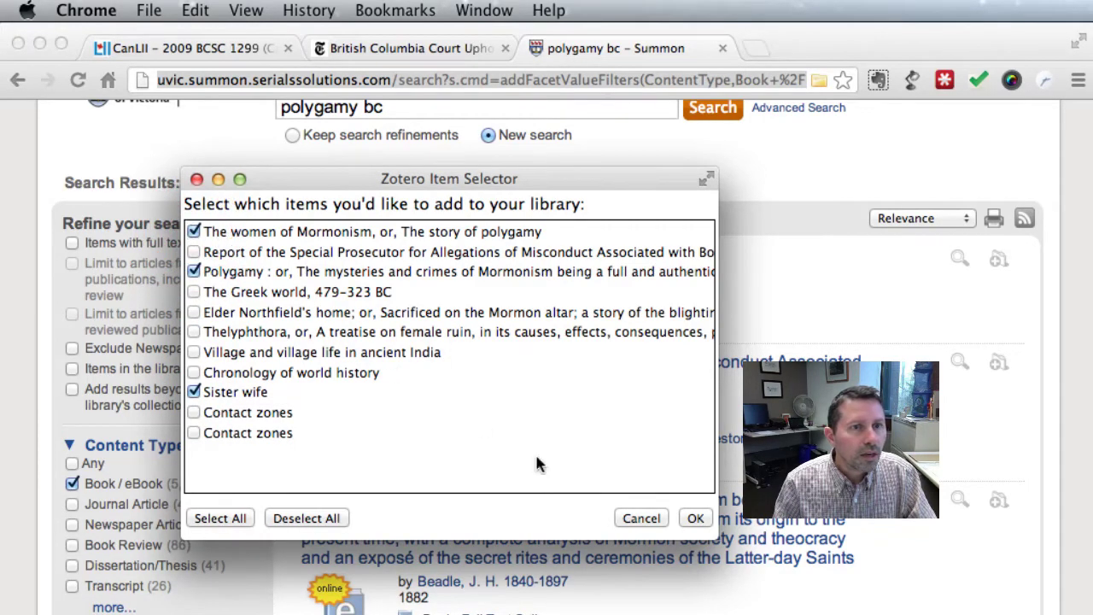
click(691, 519)
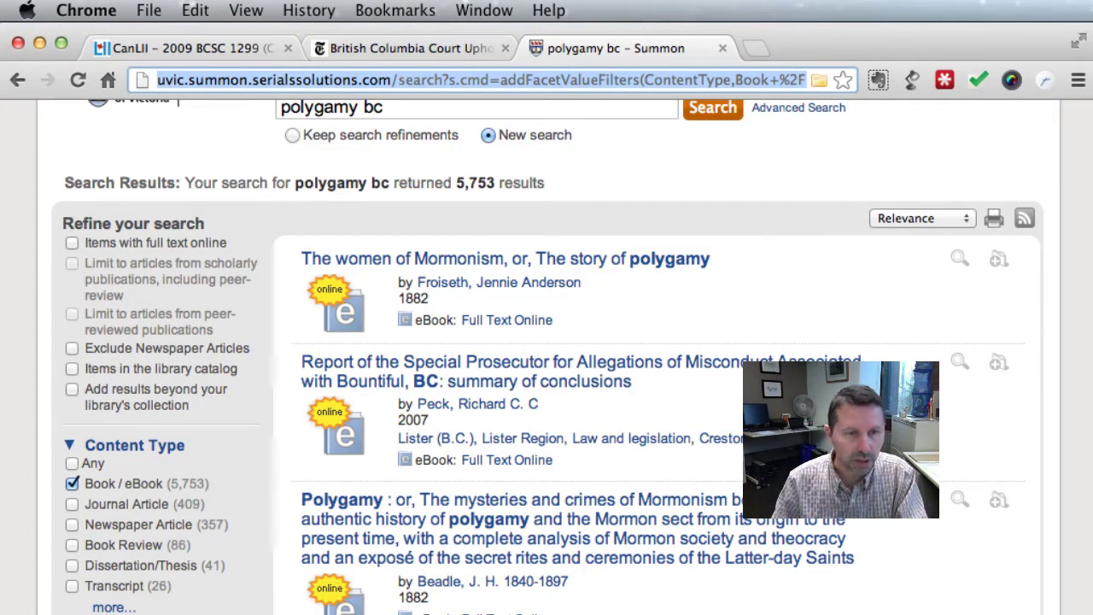
Step: Switch to Zotero and search everything in the testing collection for "bauman"
key(super+Tab)
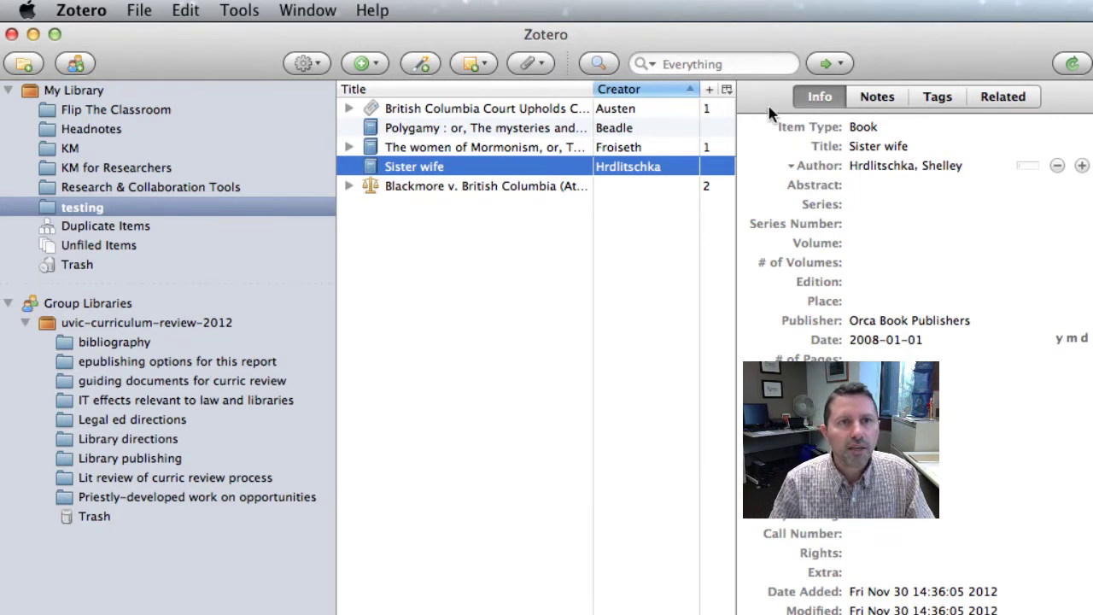
click(671, 66)
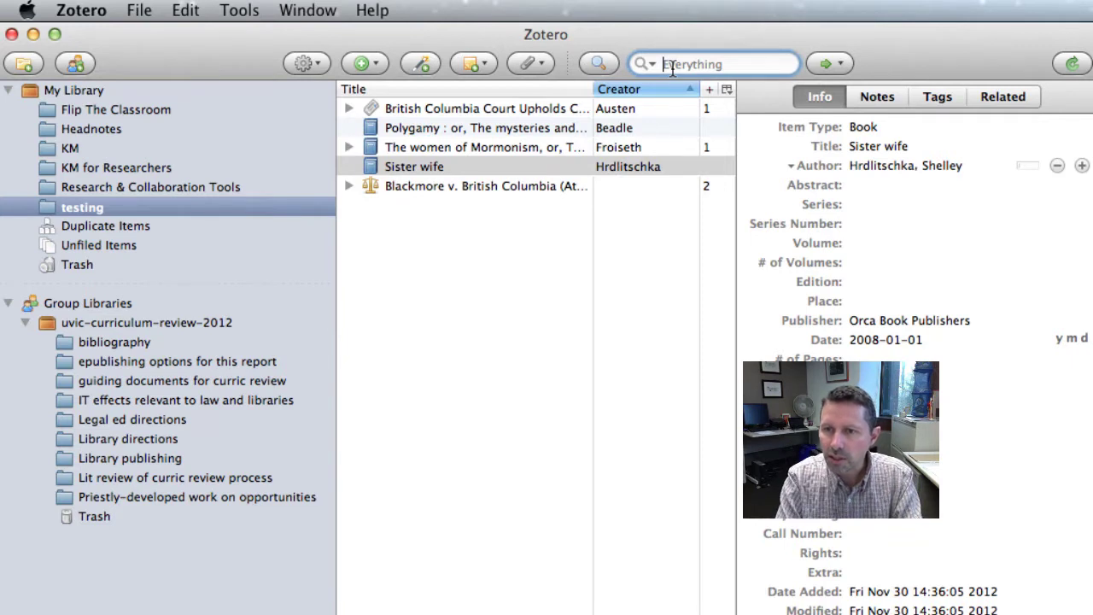
text(bauman)
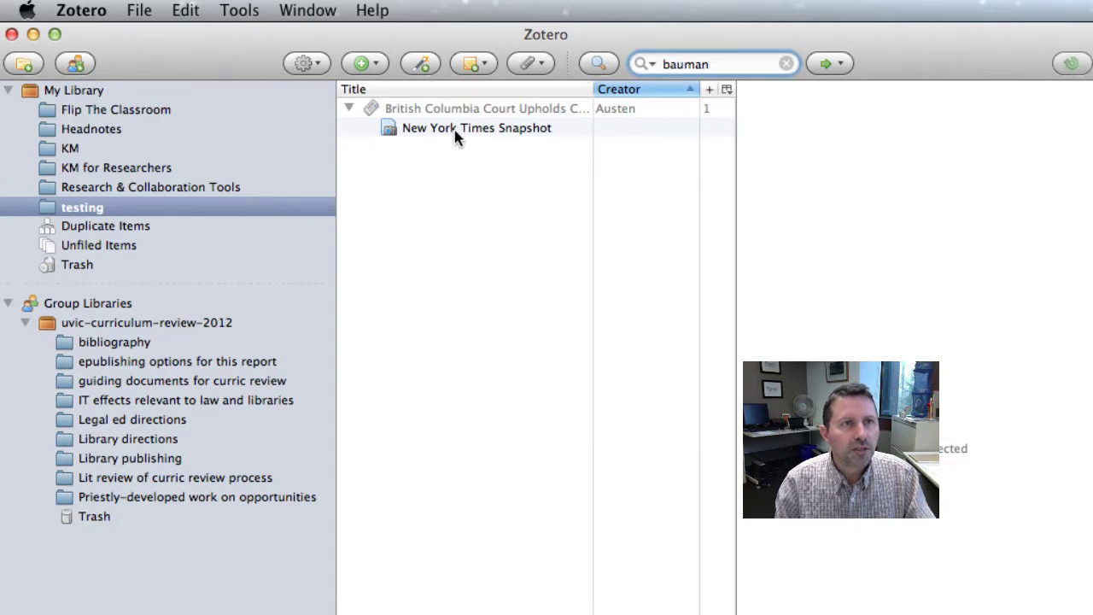
Step: Open the New York Times Snapshot from the search results, find "bauman" in the saved page and close it
click(457, 133)
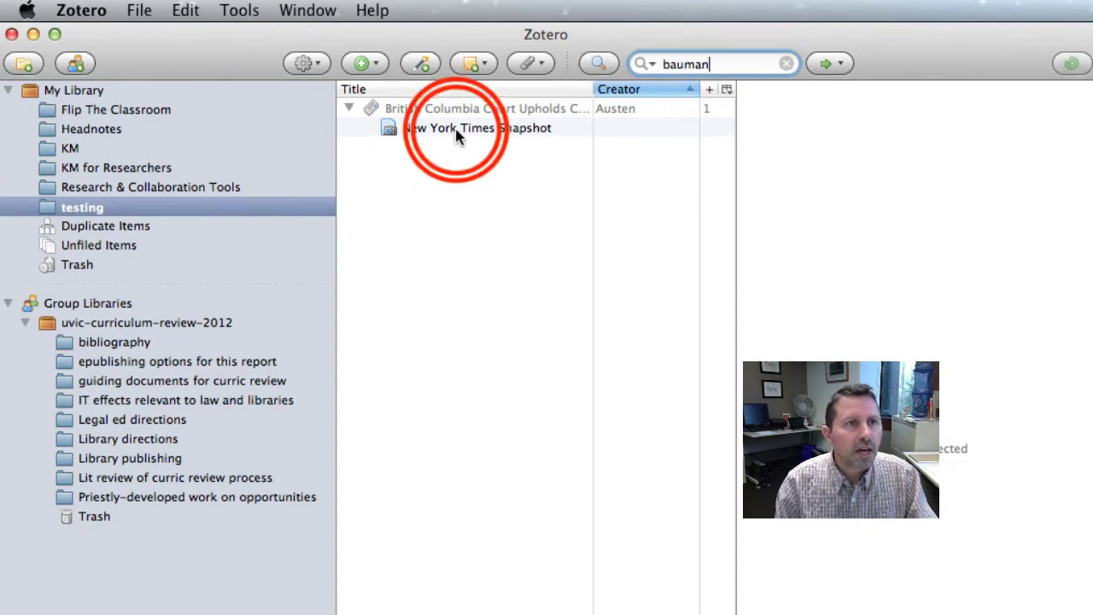
double_click(456, 132)
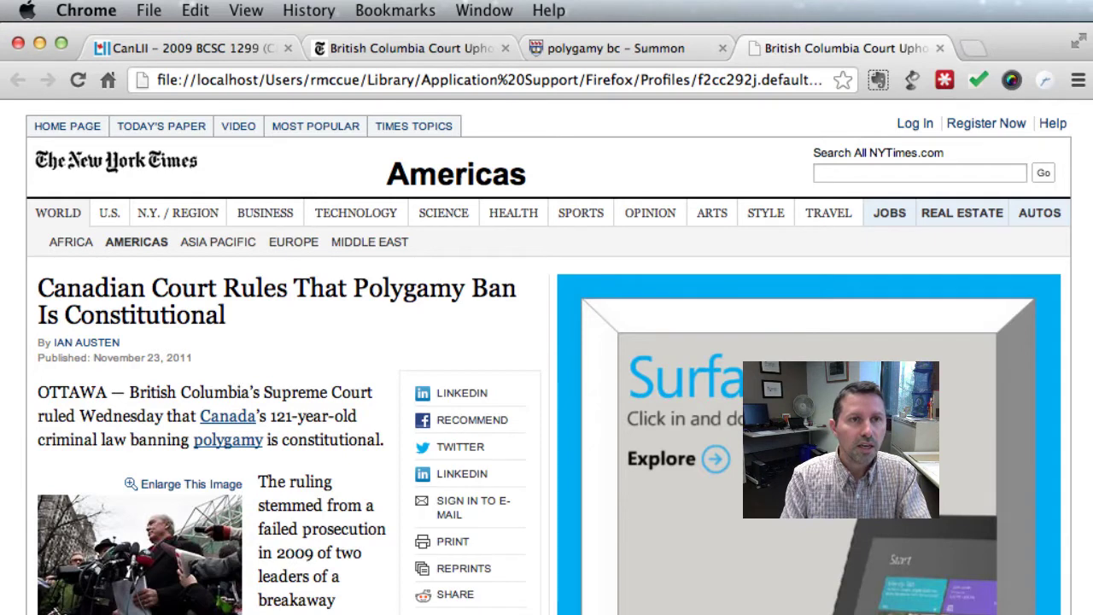
key(super+f)
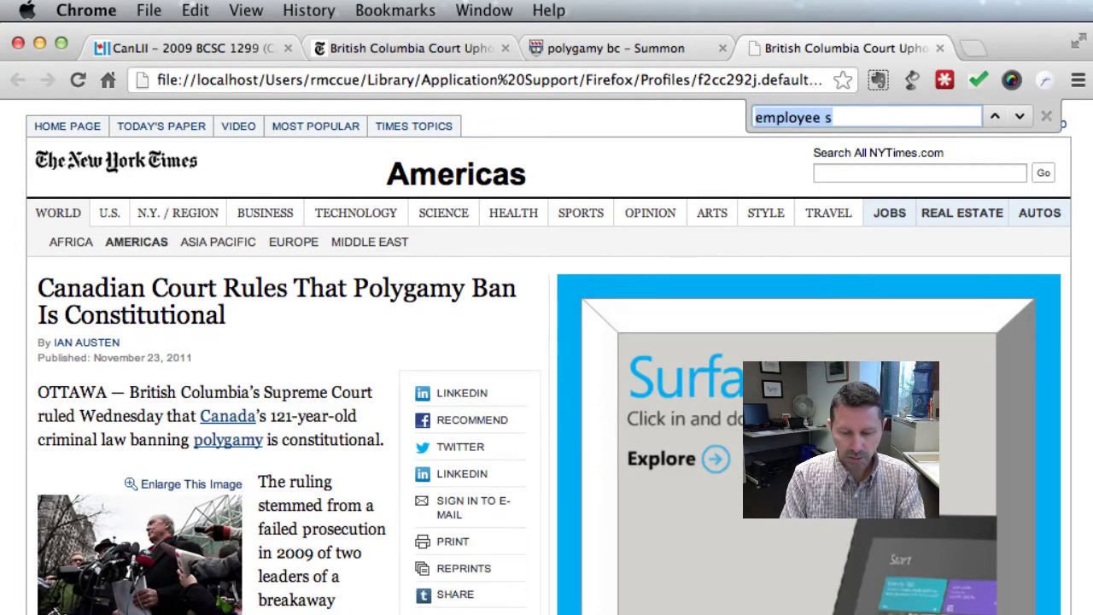
text(bauman)
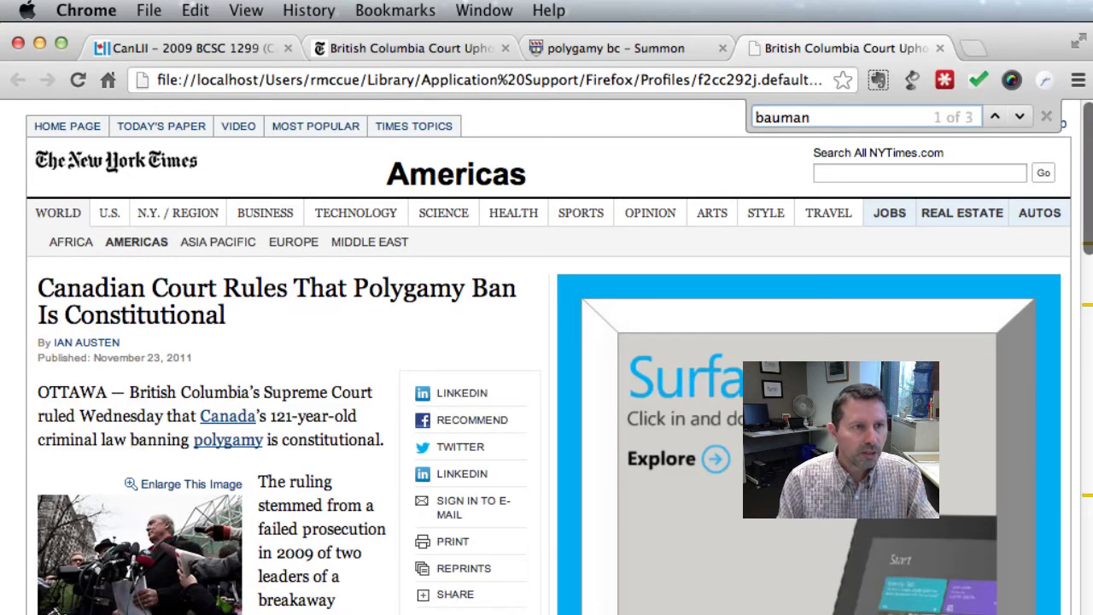
scroll(318, 606, down, 5)
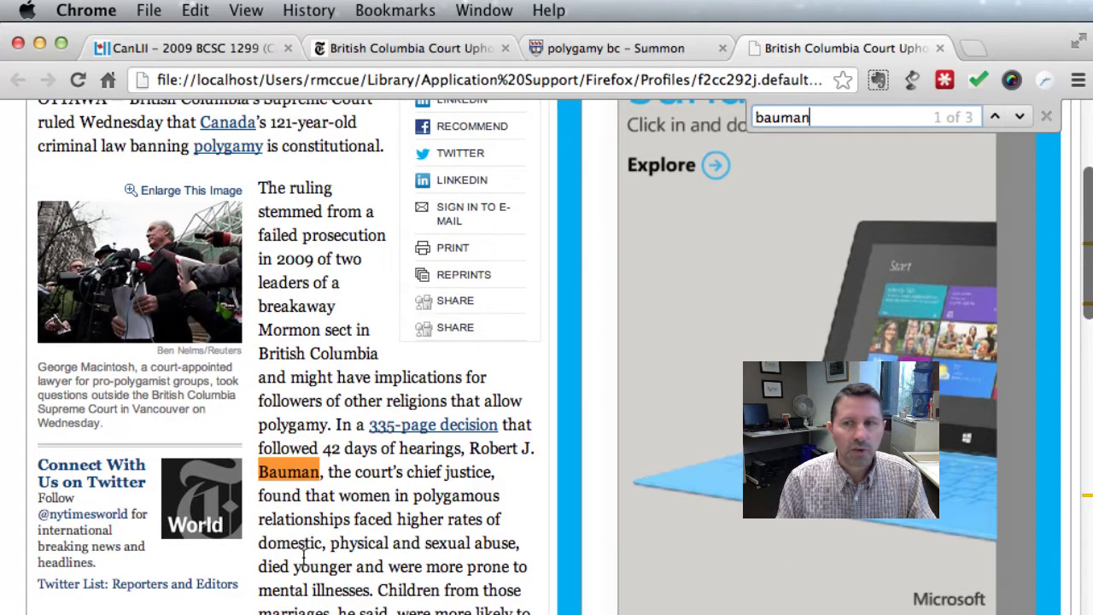
click(940, 48)
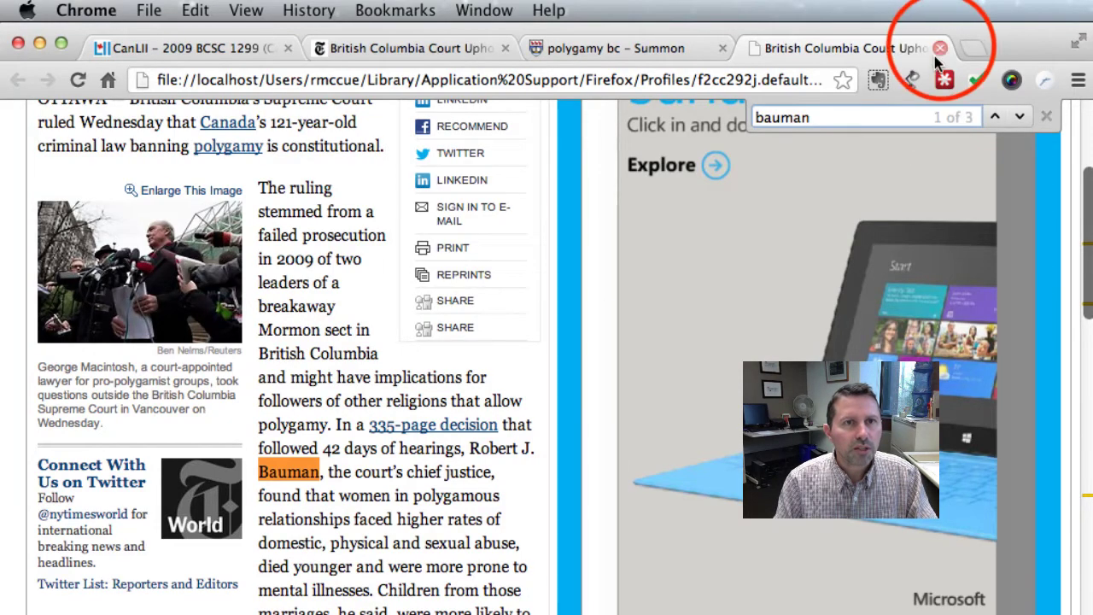
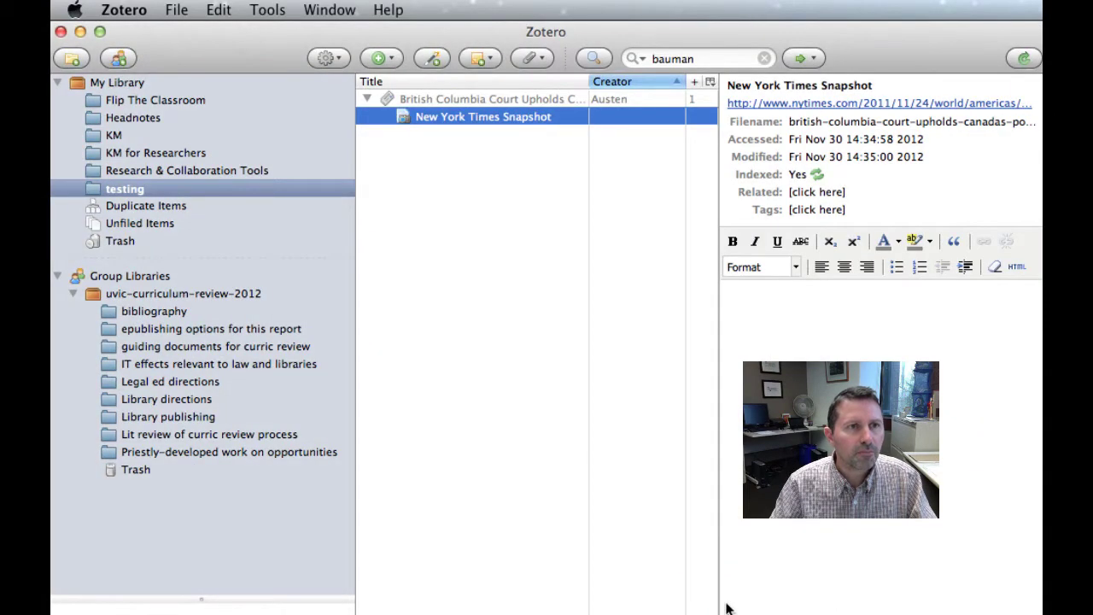
Step: Switch to Word and review Document1 down to the Blackmore v. British Columbia footnote
key(super+Tab)
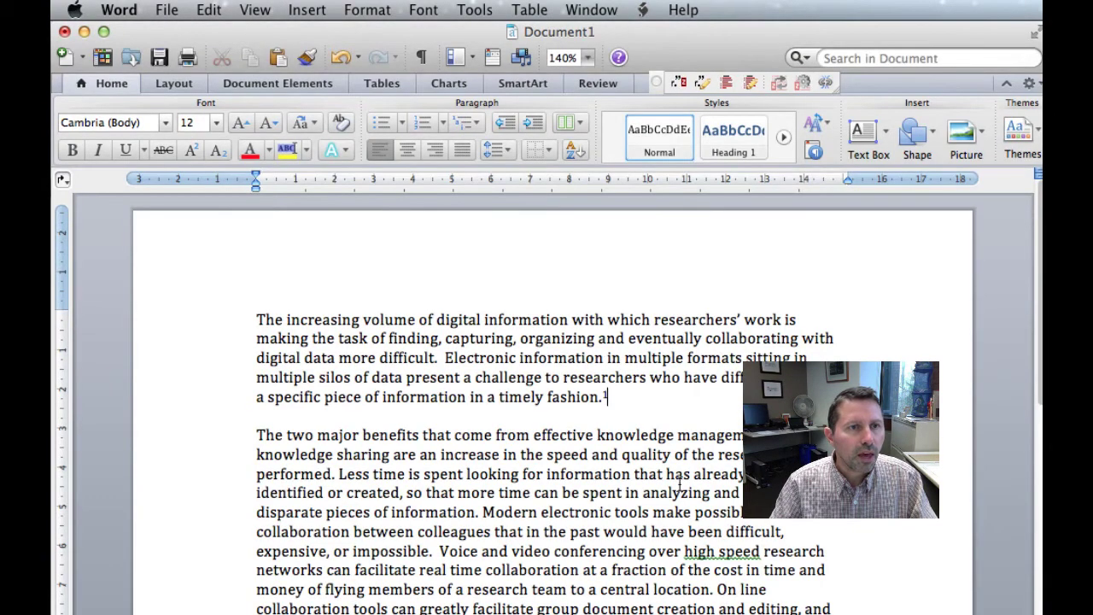
scroll(675, 478, down, 10)
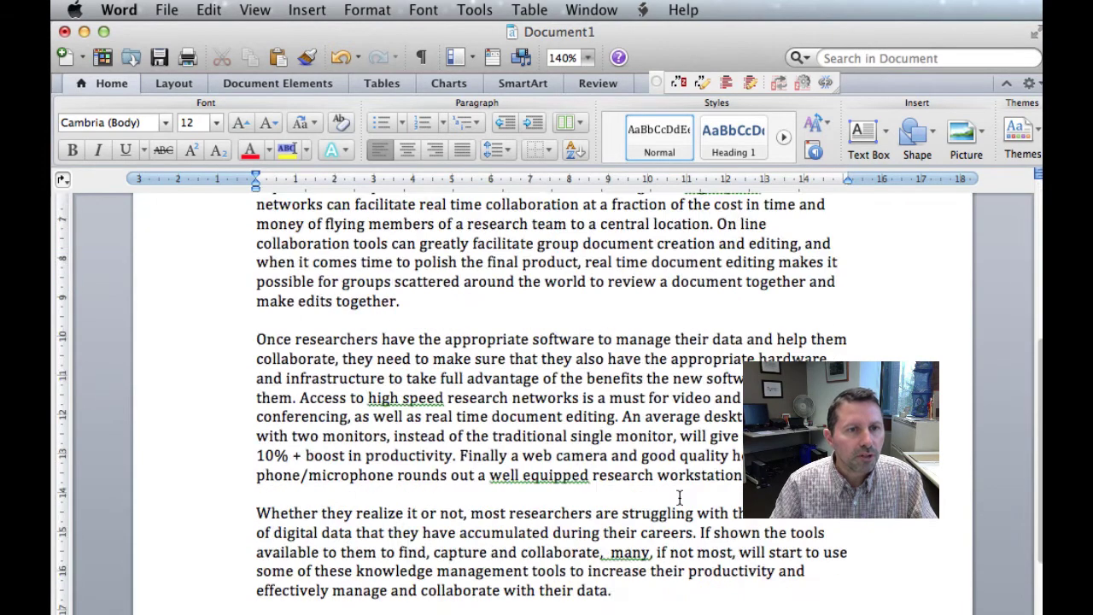
scroll(679, 498, down, 4)
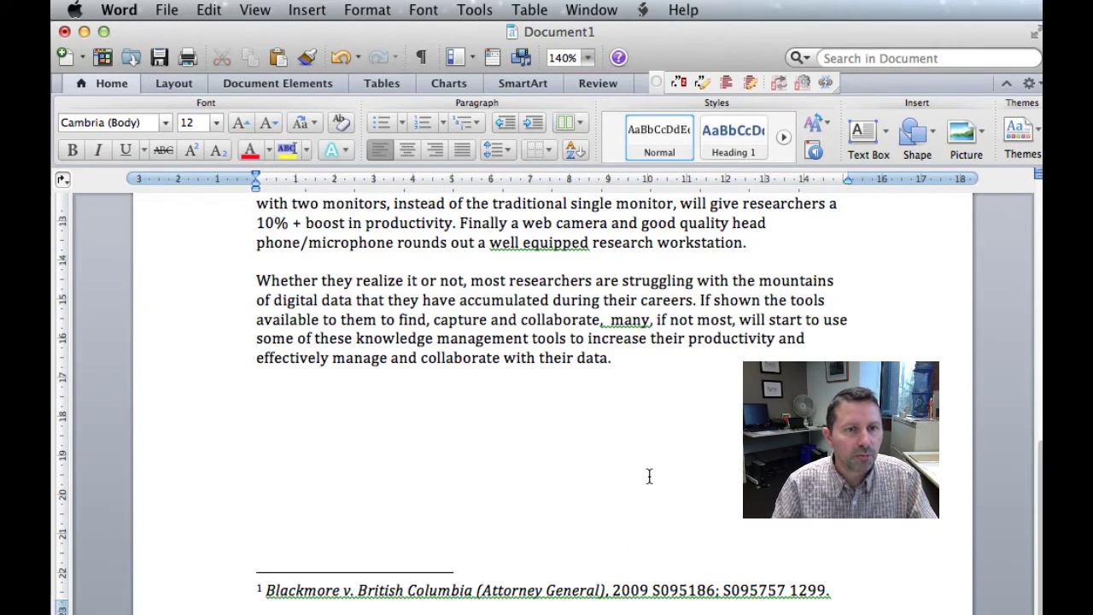
Step: Insert a Zotero footnote citation of the British Columbia court article after "make edits together." and check it among the footnotes
scroll(649, 476, up, 10)
click(453, 560)
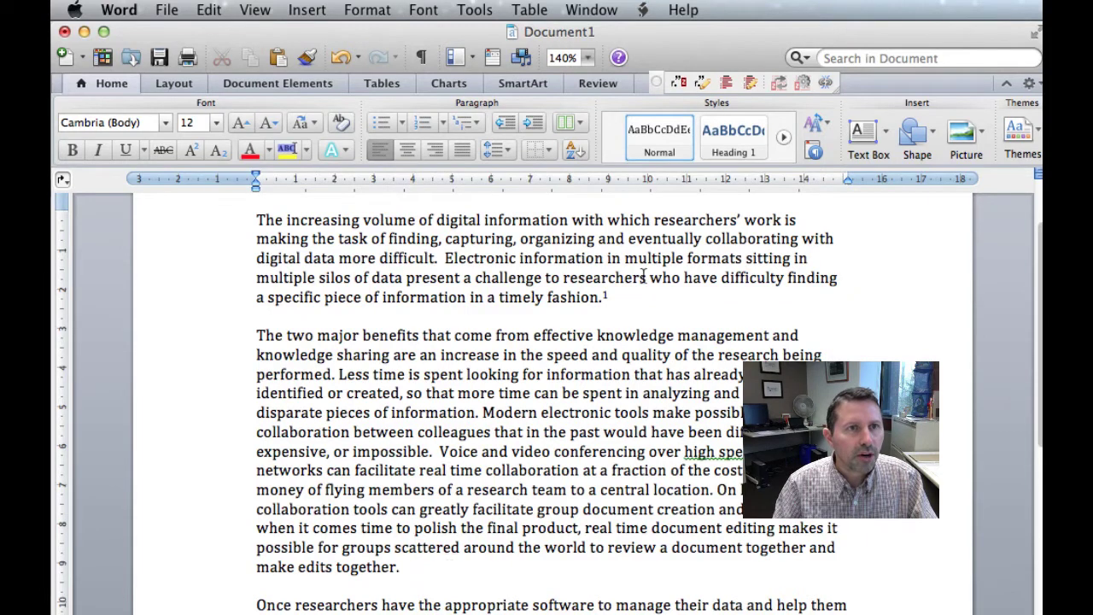
click(685, 79)
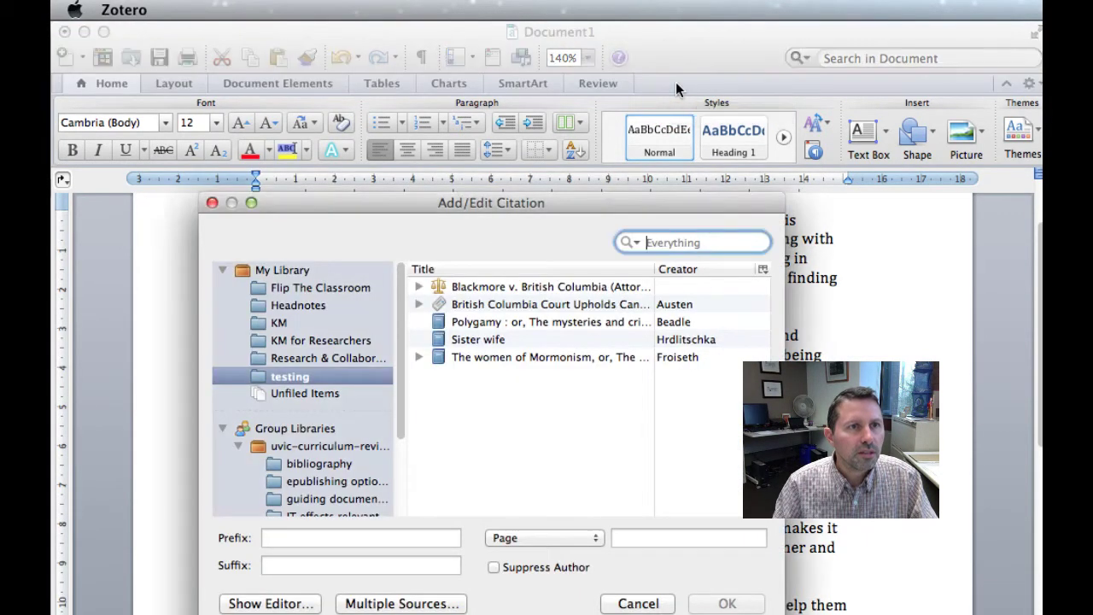
click(561, 304)
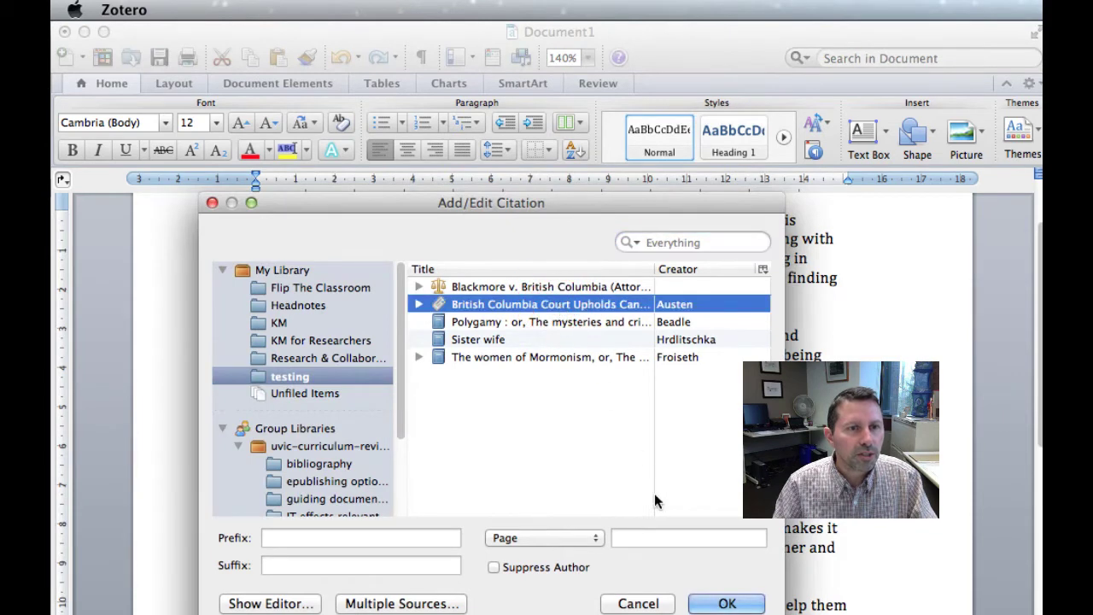
click(720, 601)
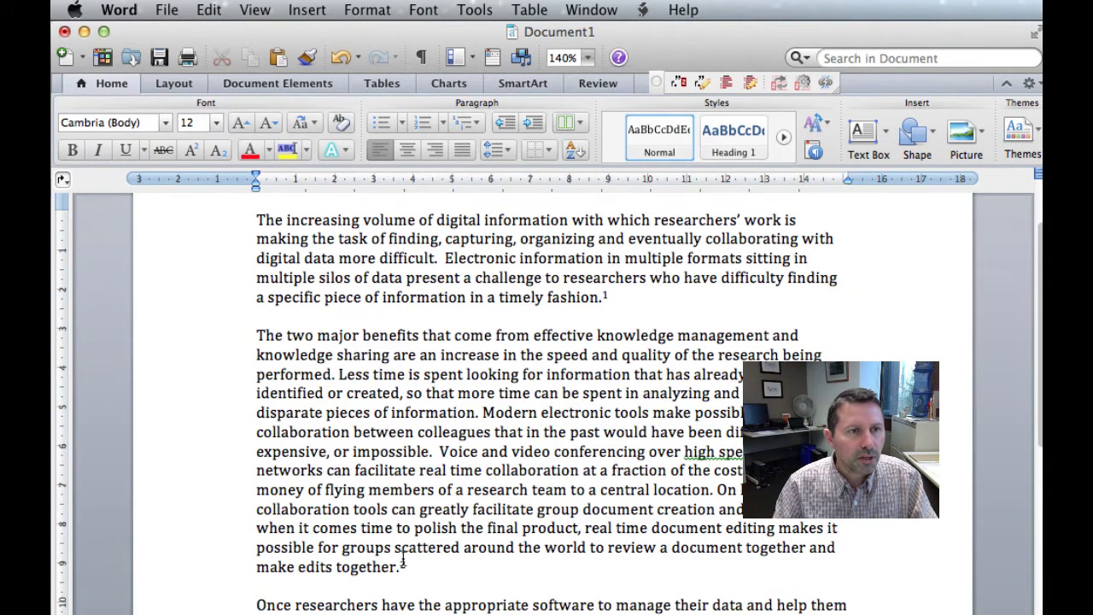
scroll(474, 565, down, 5)
scroll(475, 566, down, 10)
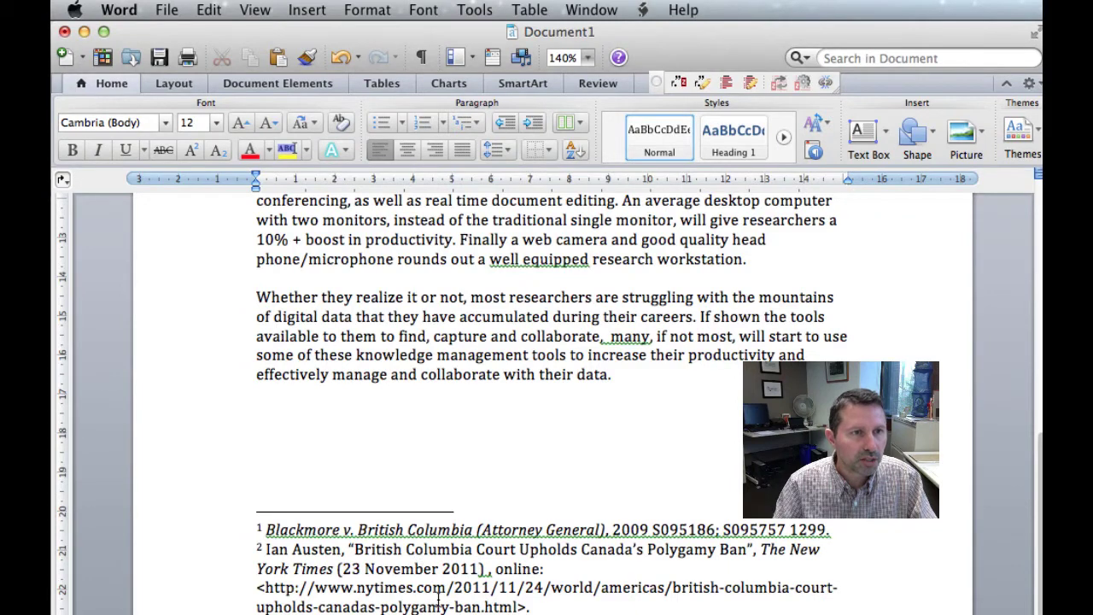
Step: Cite "The women of Mormonism" from Zotero in a footnote after "research workstation." and check the footnote in Word
scroll(485, 510, up, 6)
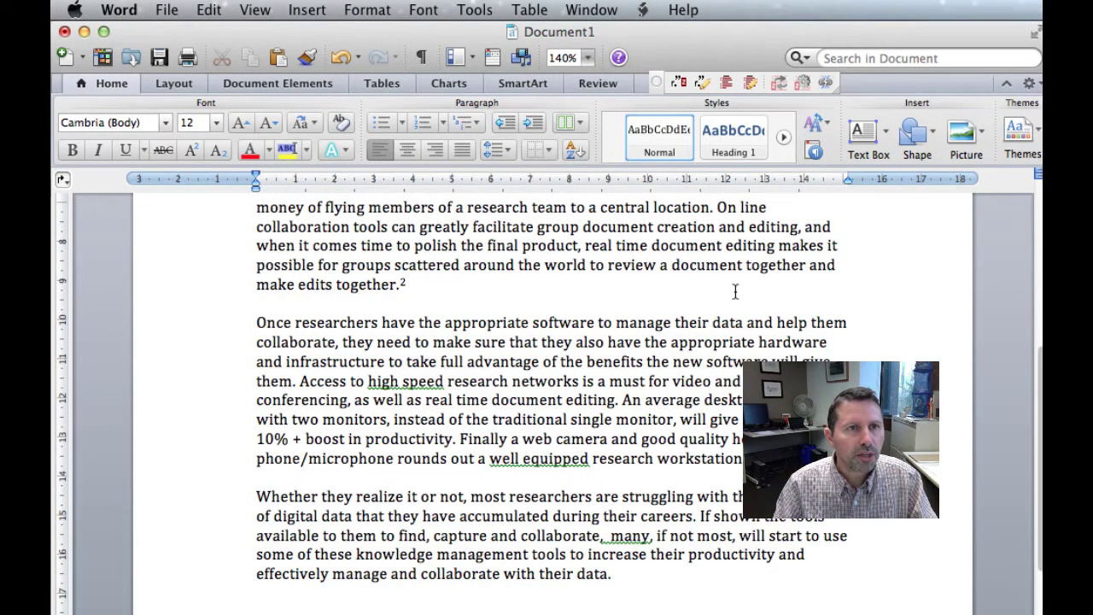
click(679, 83)
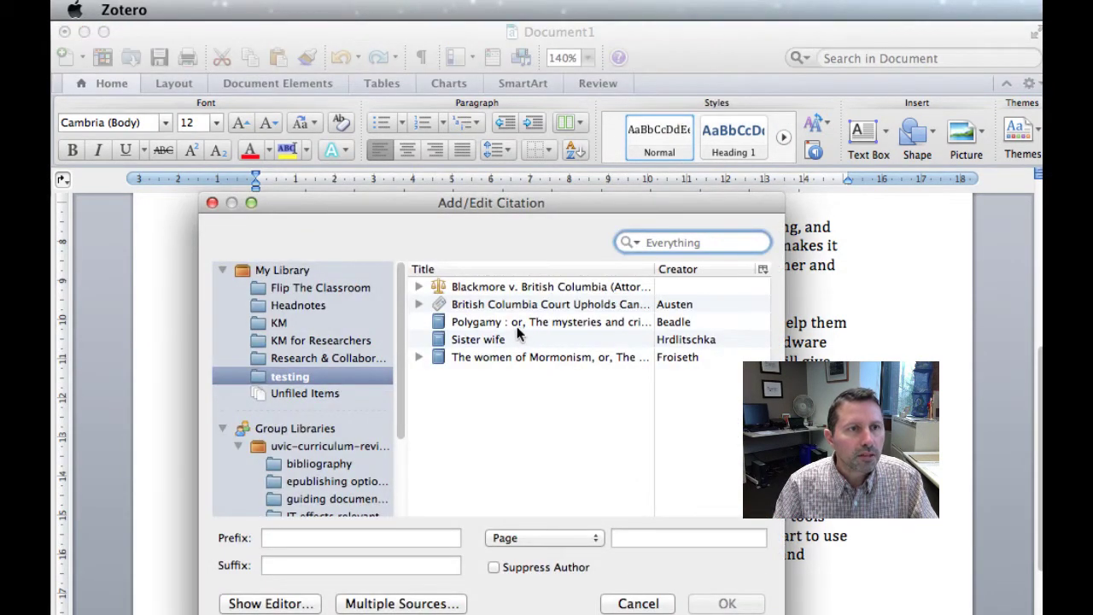
click(505, 357)
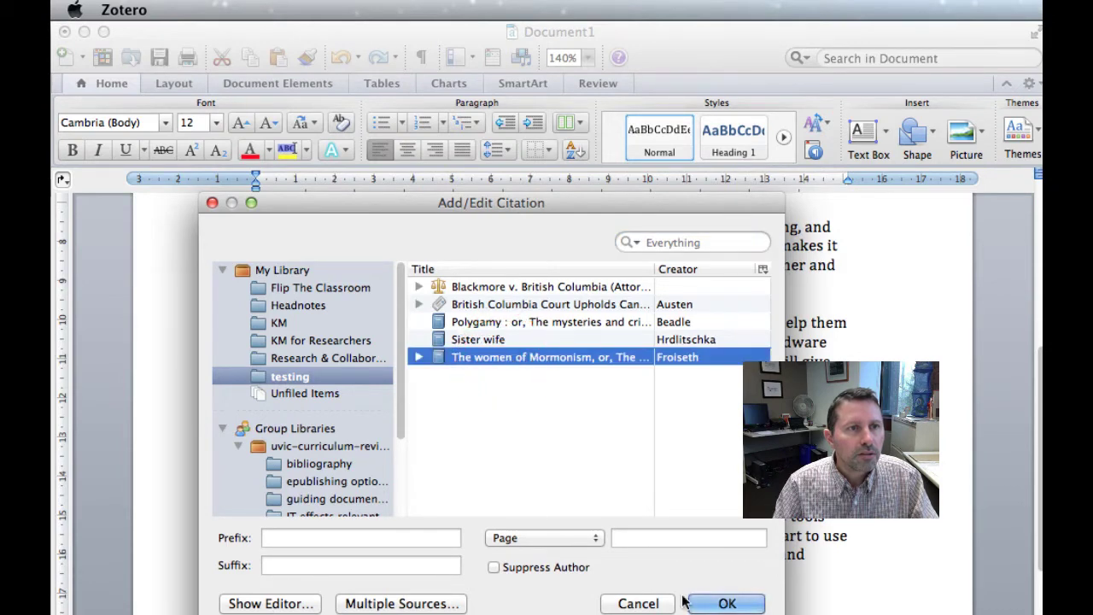
click(730, 605)
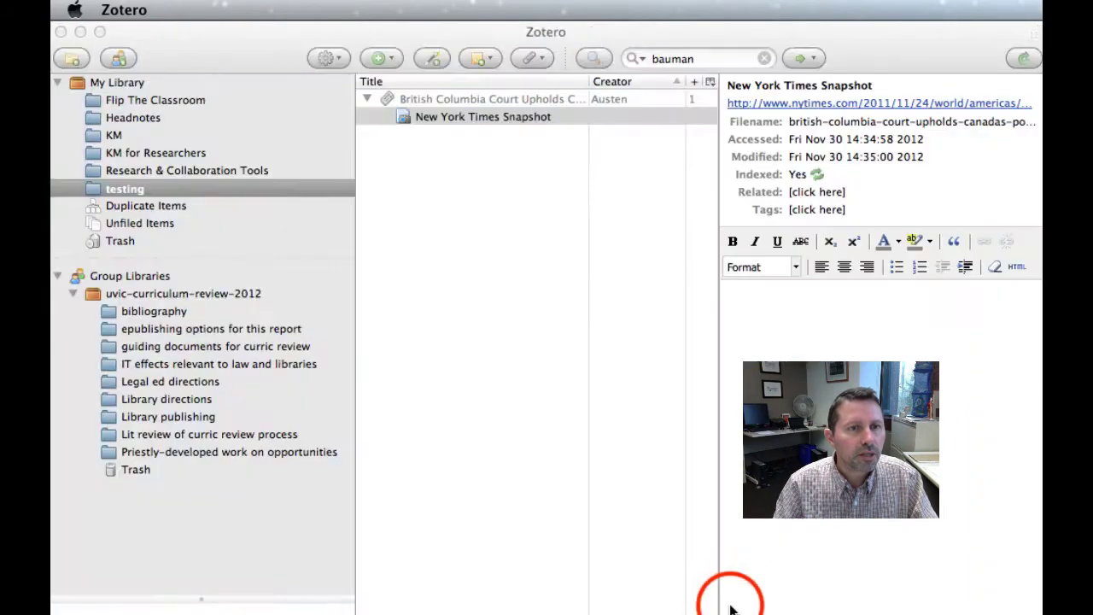
key(super+Tab)
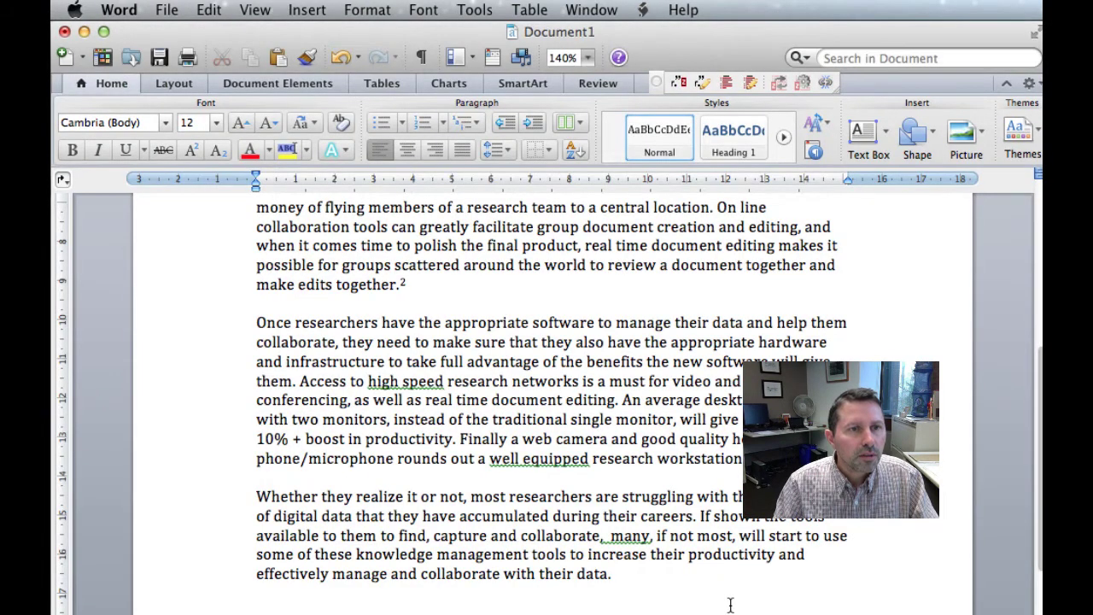
scroll(730, 605, down, 5)
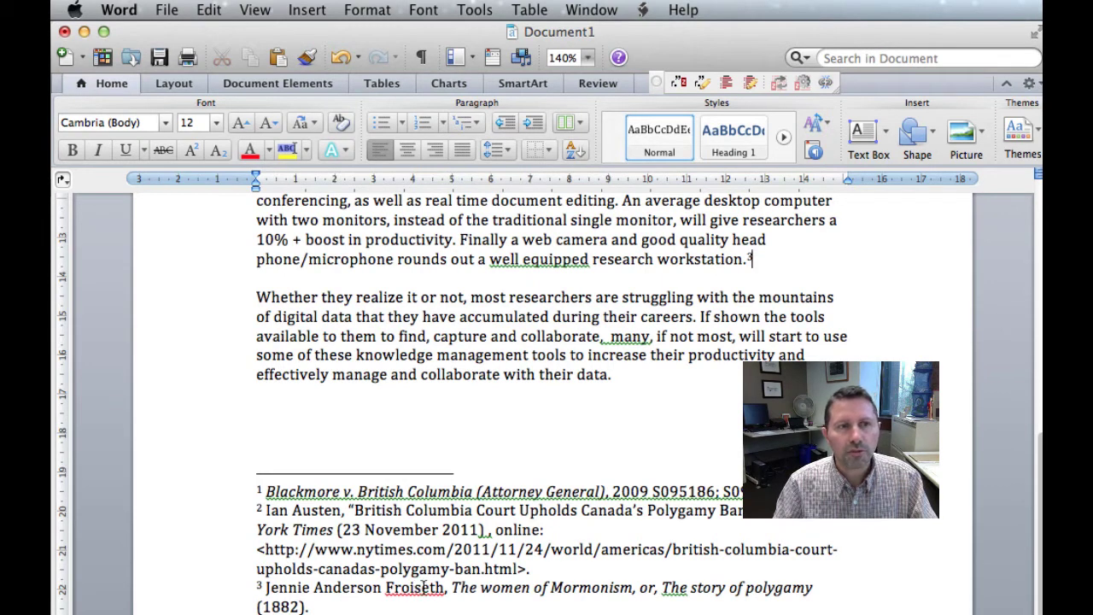
Step: Start a new page after the document's last paragraph and insert the Zotero bibliography there
click(601, 406)
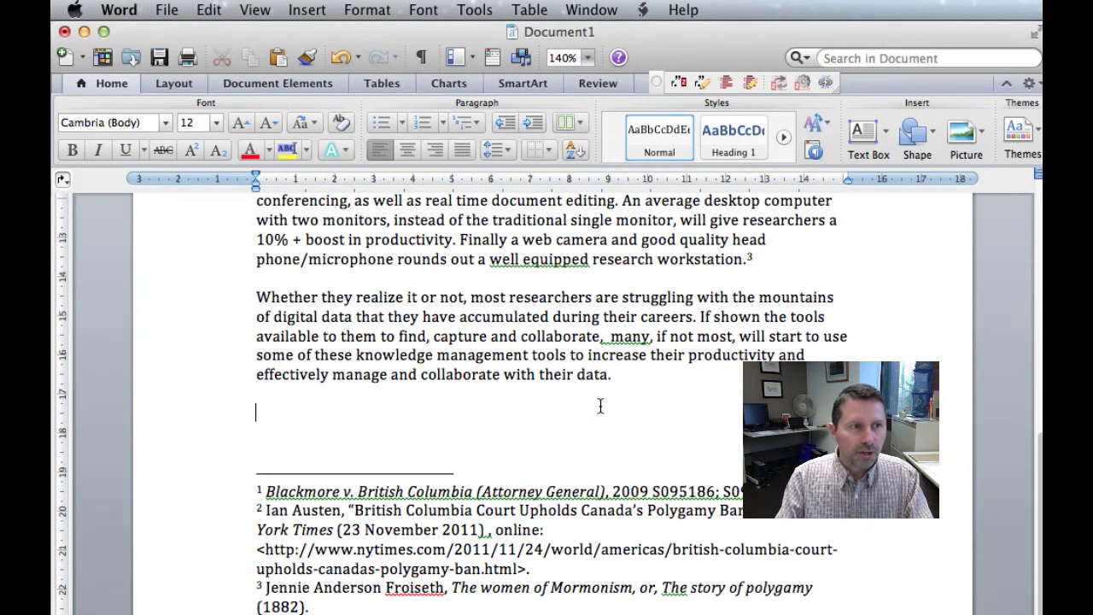
key(Return)
key(Return)
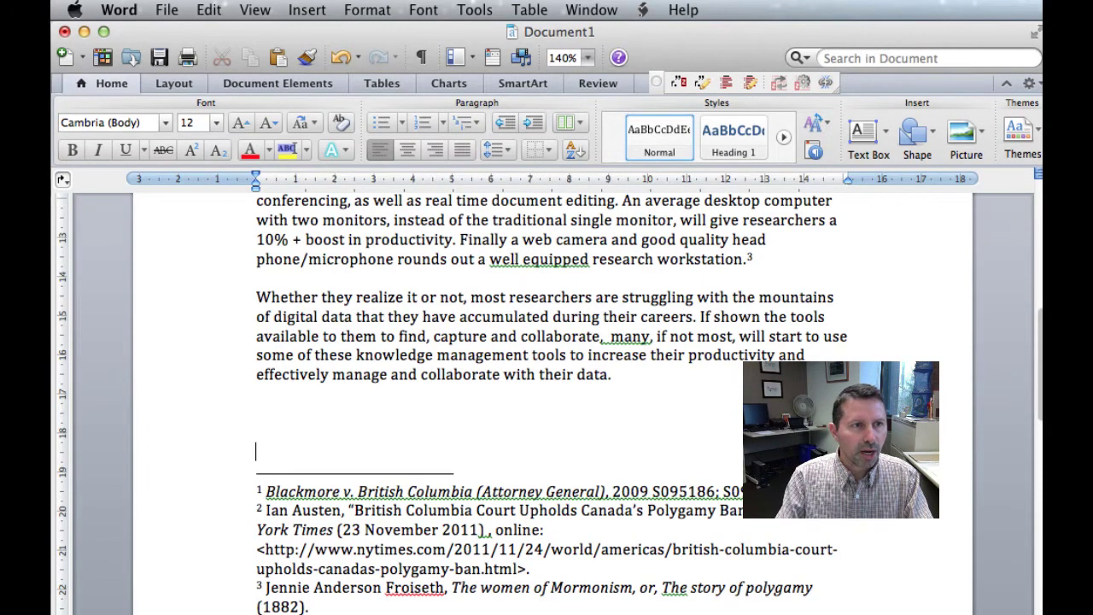
scroll(546, 368, down, 5)
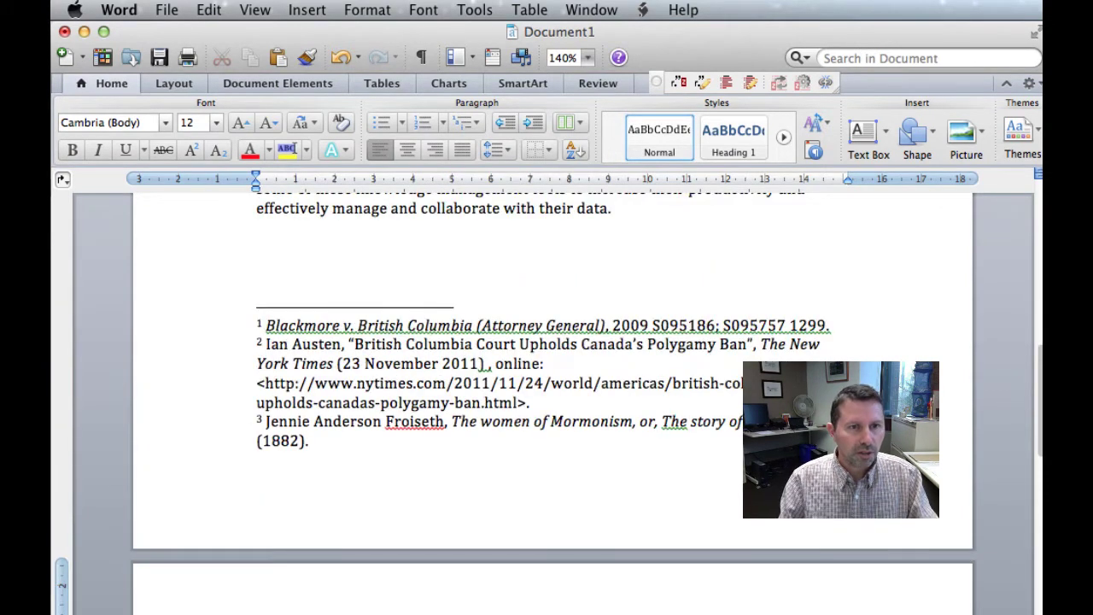
key(super+Return)
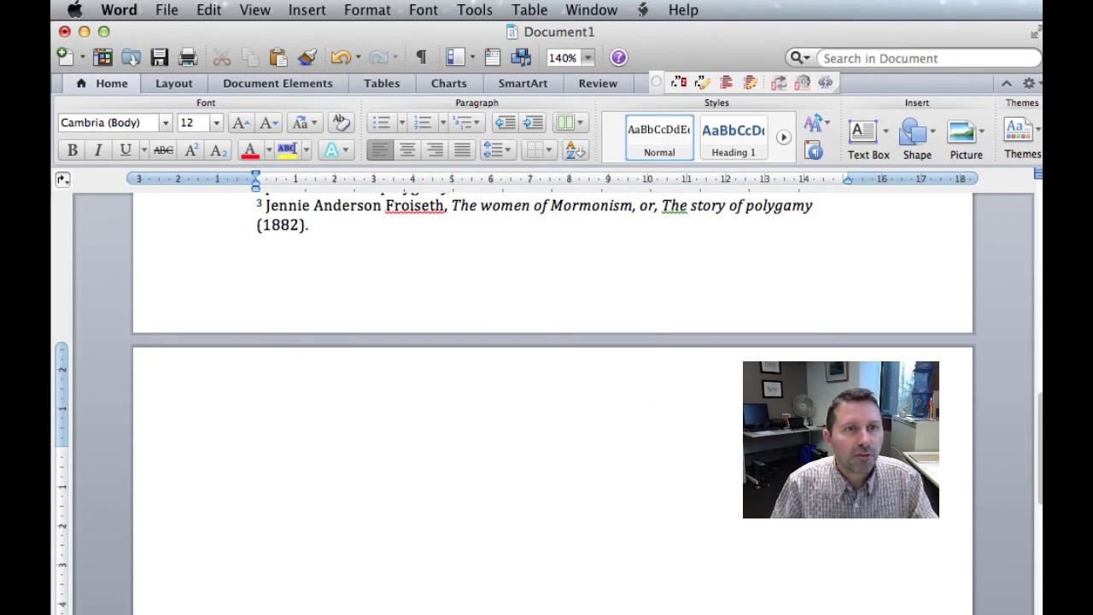
click(727, 83)
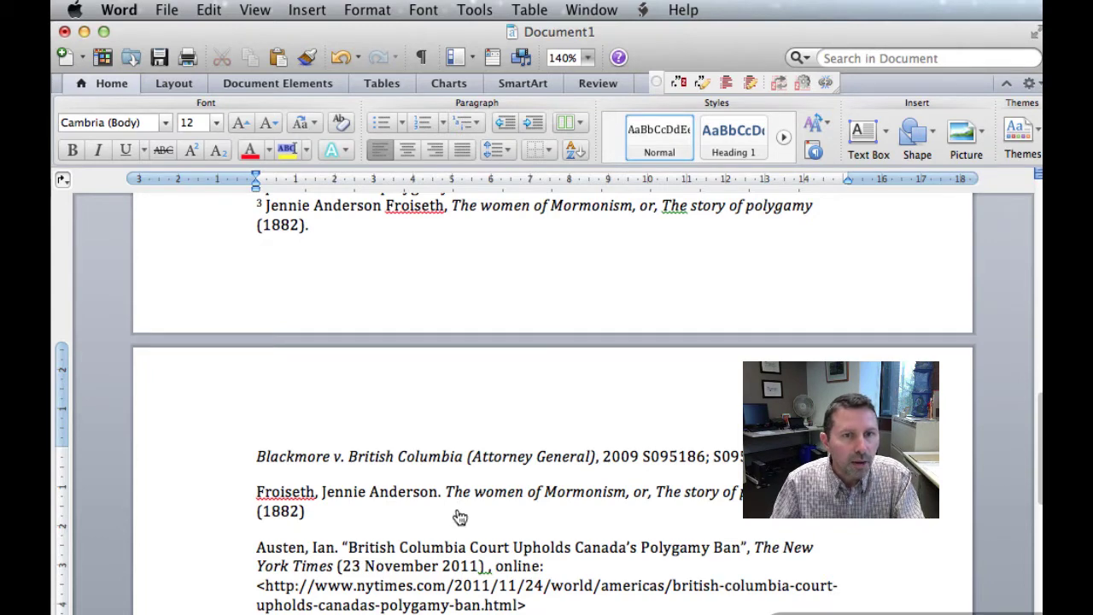
Step: Switch to Chrome and open a new browser tab beside the Summon results
key(super+Tab)
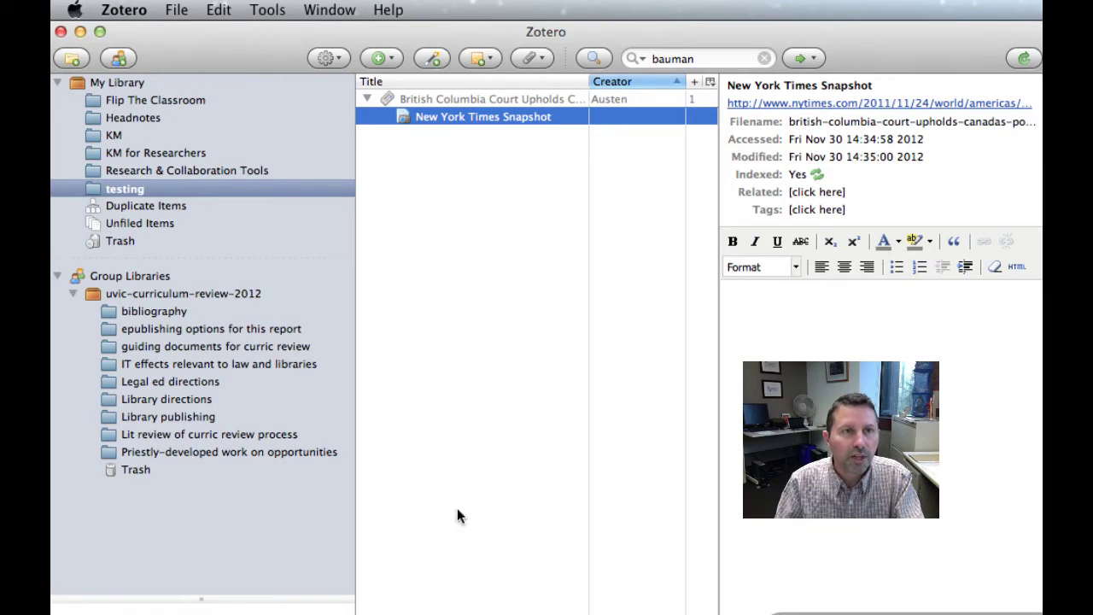
key(super+Tab)
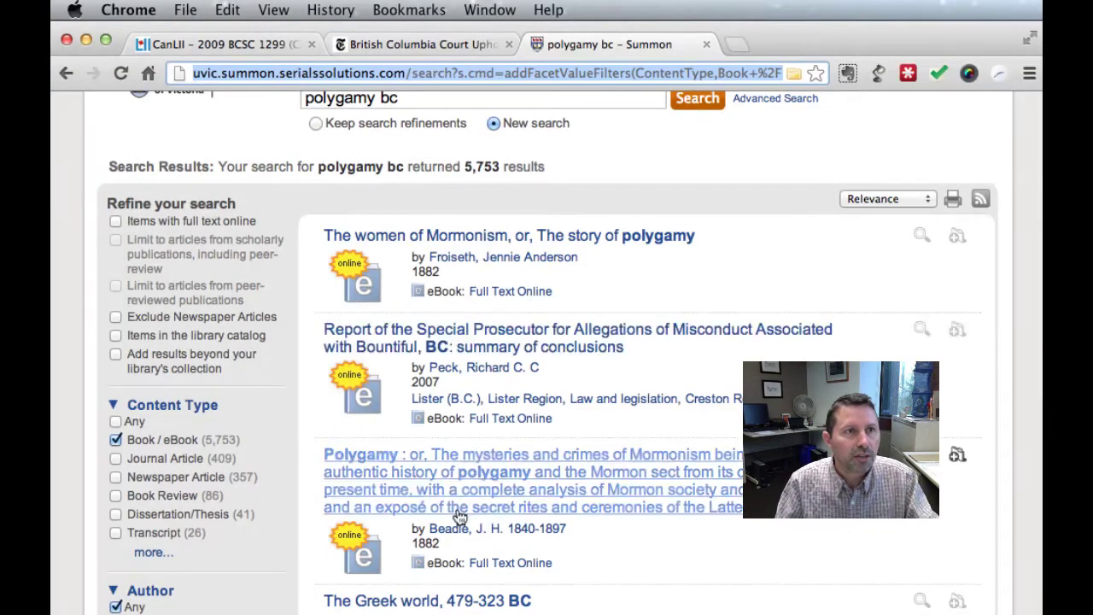
click(734, 45)
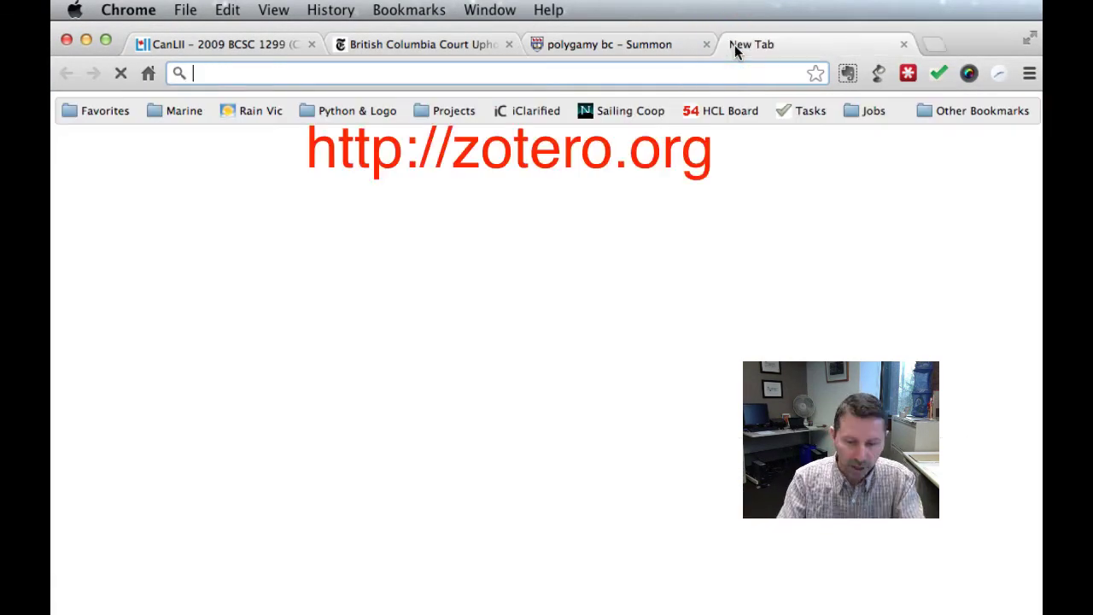
text(xzoter.o)
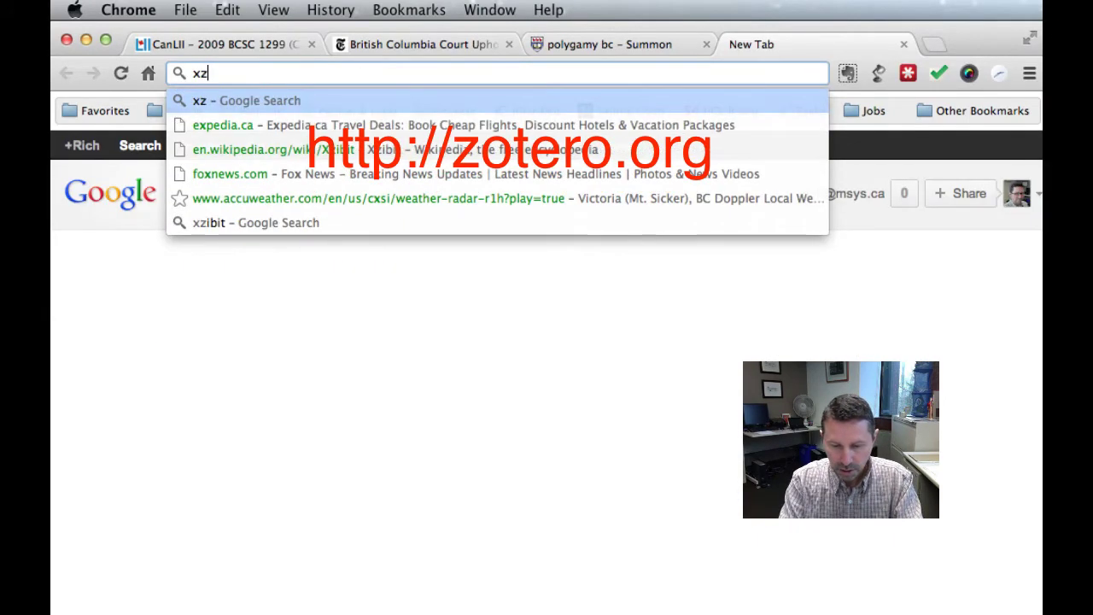
key(BackSpace)
key(BackSpace)
key(BackSpace)
key(BackSpace)
key(BackSpace)
key(BackSpace)
key(BackSpace)
key(BackSpace)
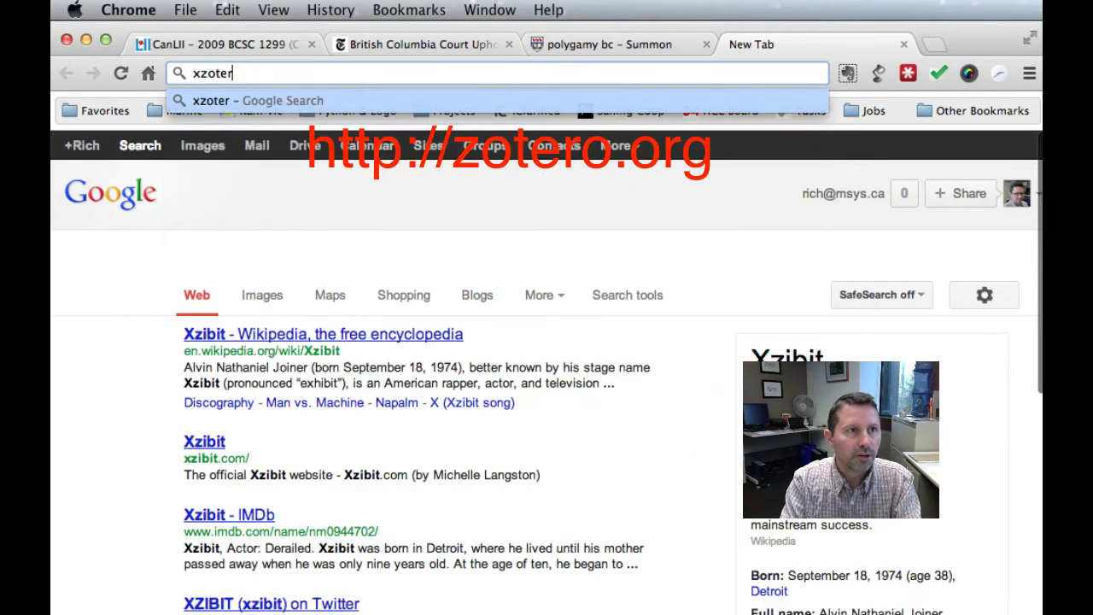
Step: Go to zotero.org and open its download page
text(zotero.org)
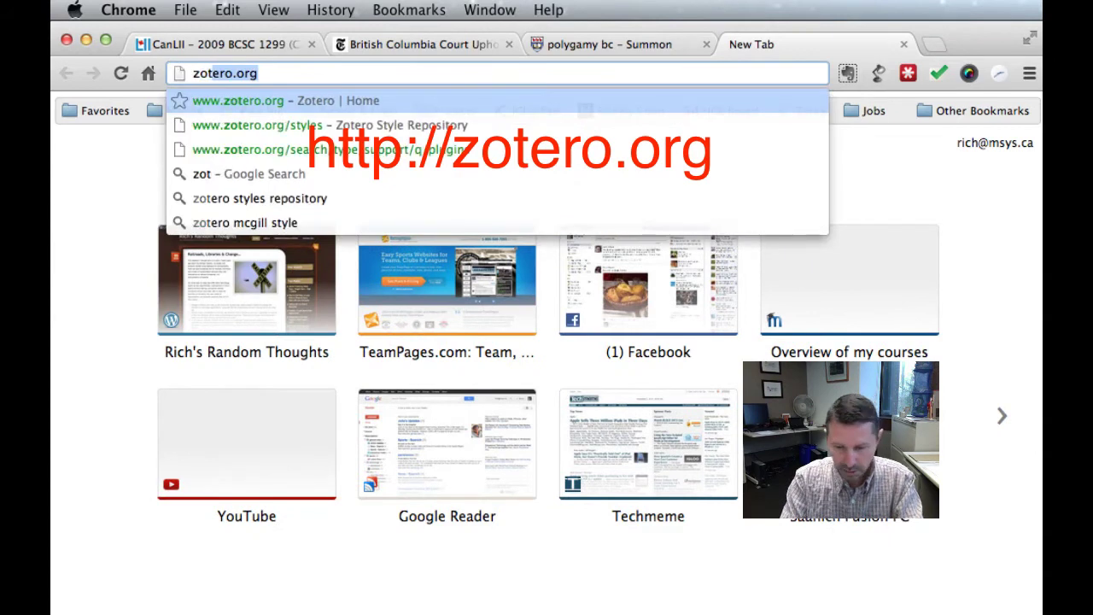
key(Return)
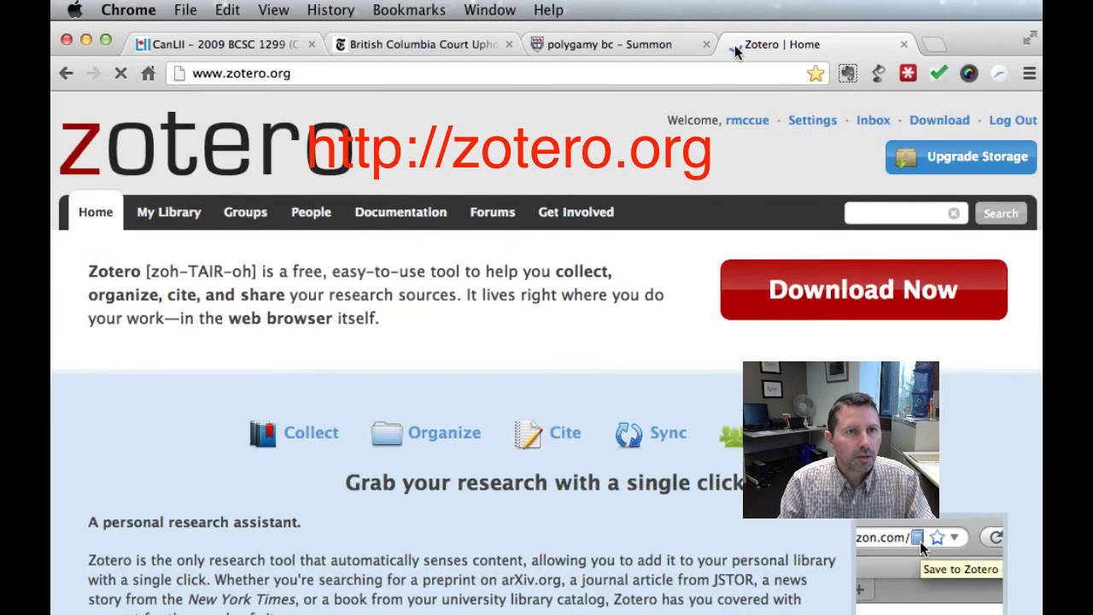
click(854, 286)
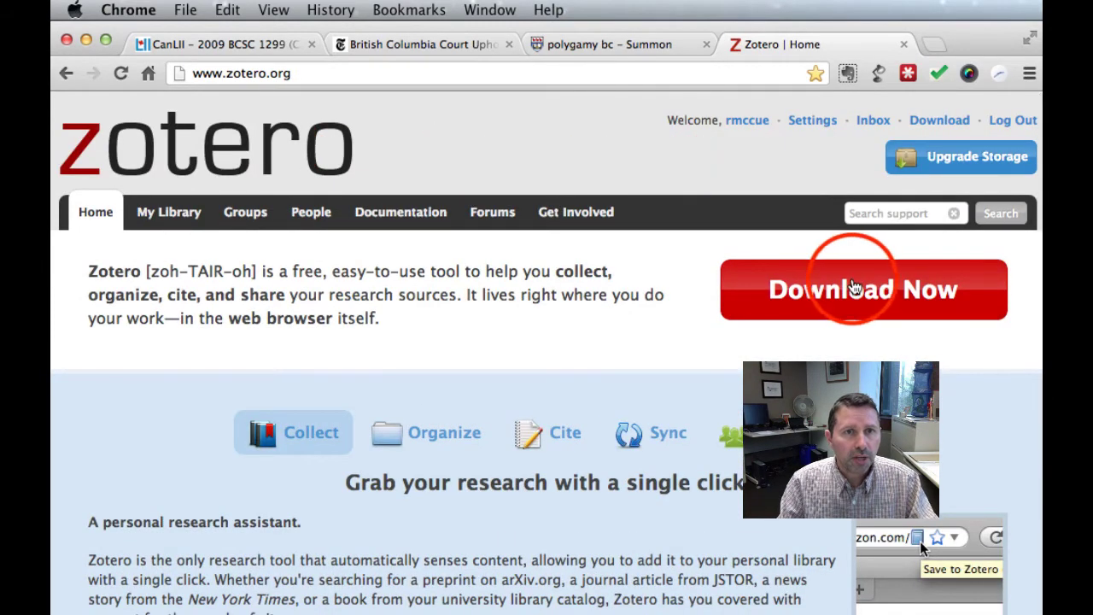